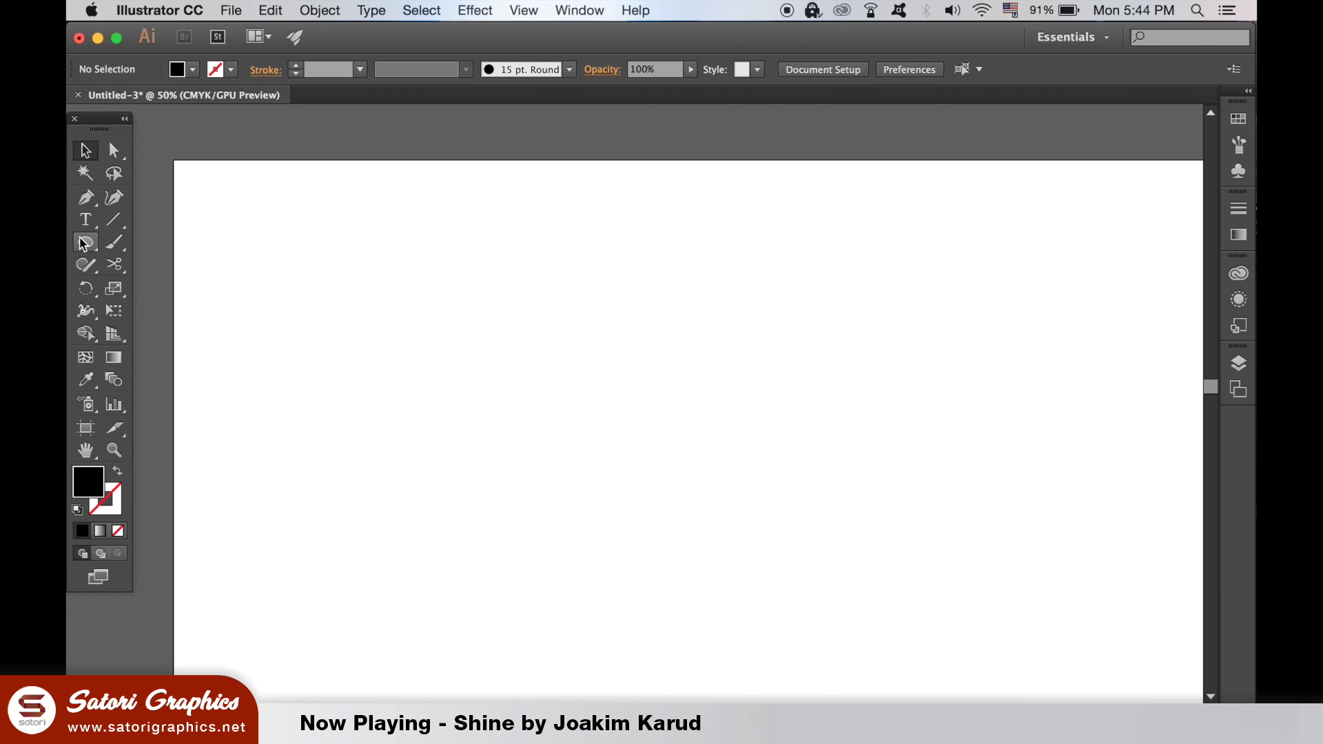
# Step: Draw a thin black vertical bar, duplicate it alongside, and stretch a copy into a tall rectangle
pyautogui.moveTo(85, 242); pyautogui.dragTo(165, 249)
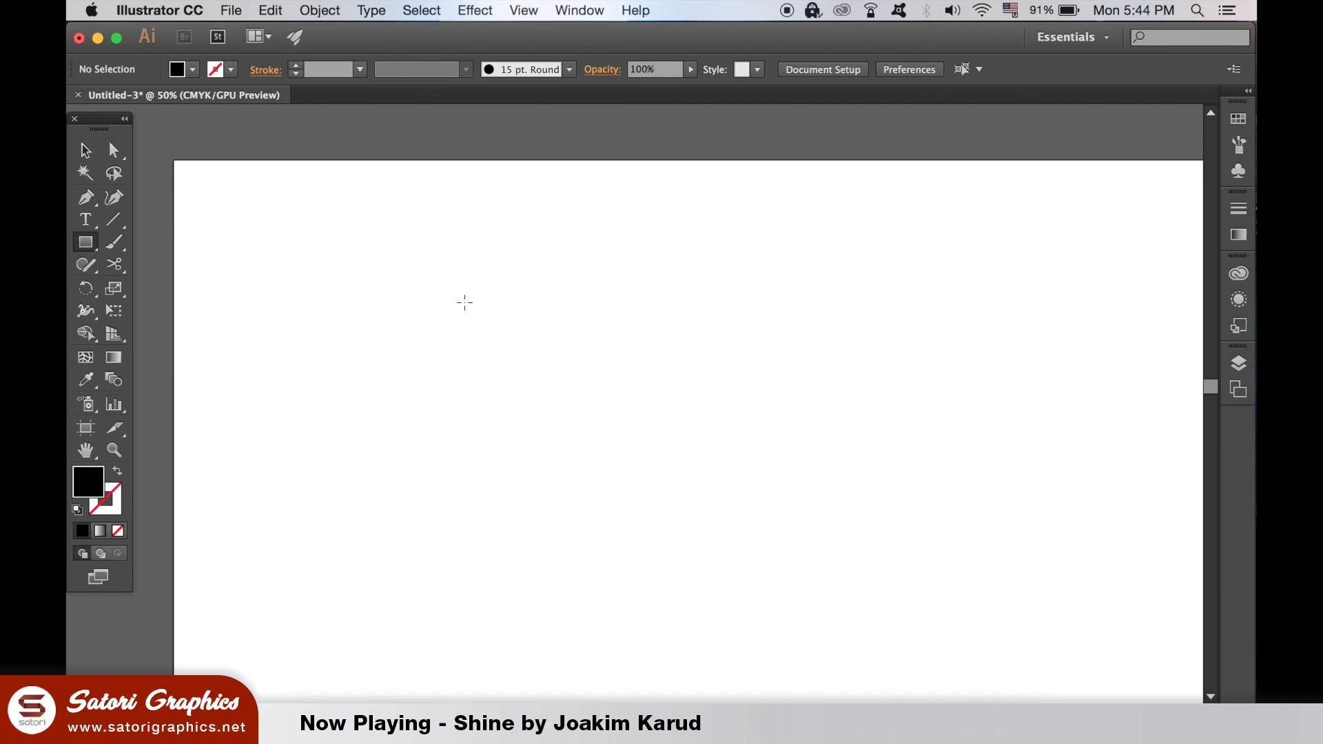
pyautogui.moveTo(465, 302); pyautogui.dragTo(476, 353)
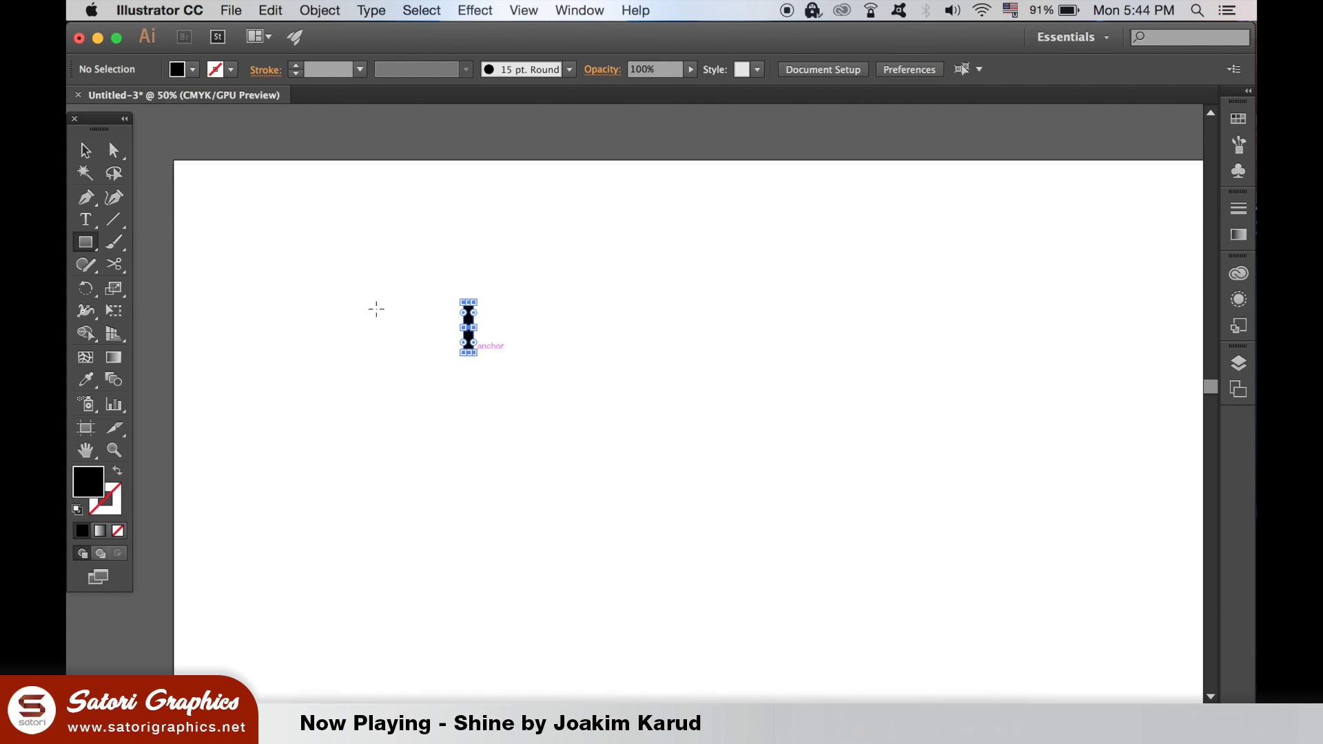
pyautogui.click(86, 150)
pyautogui.click(300, 249)
pyautogui.press('super+equal')
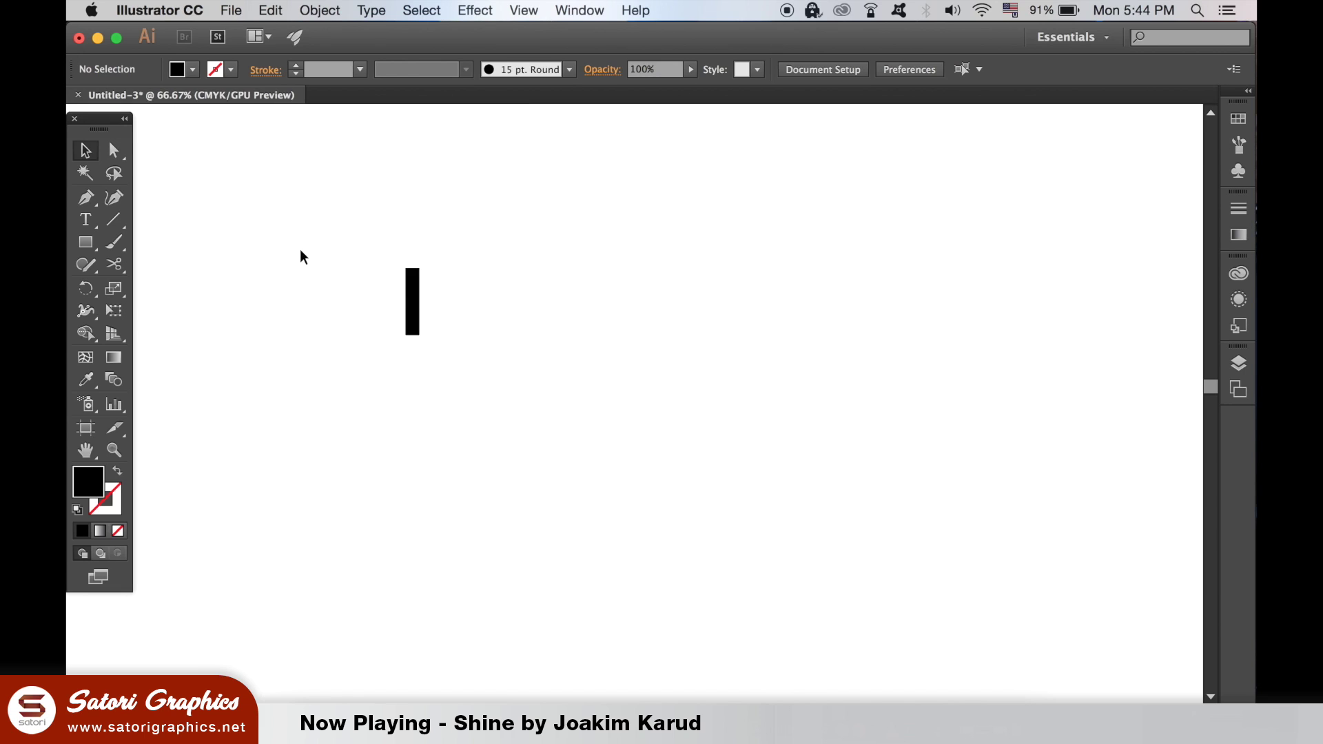
pyautogui.scroll(3, 327, 350)
pyautogui.click(427, 386)
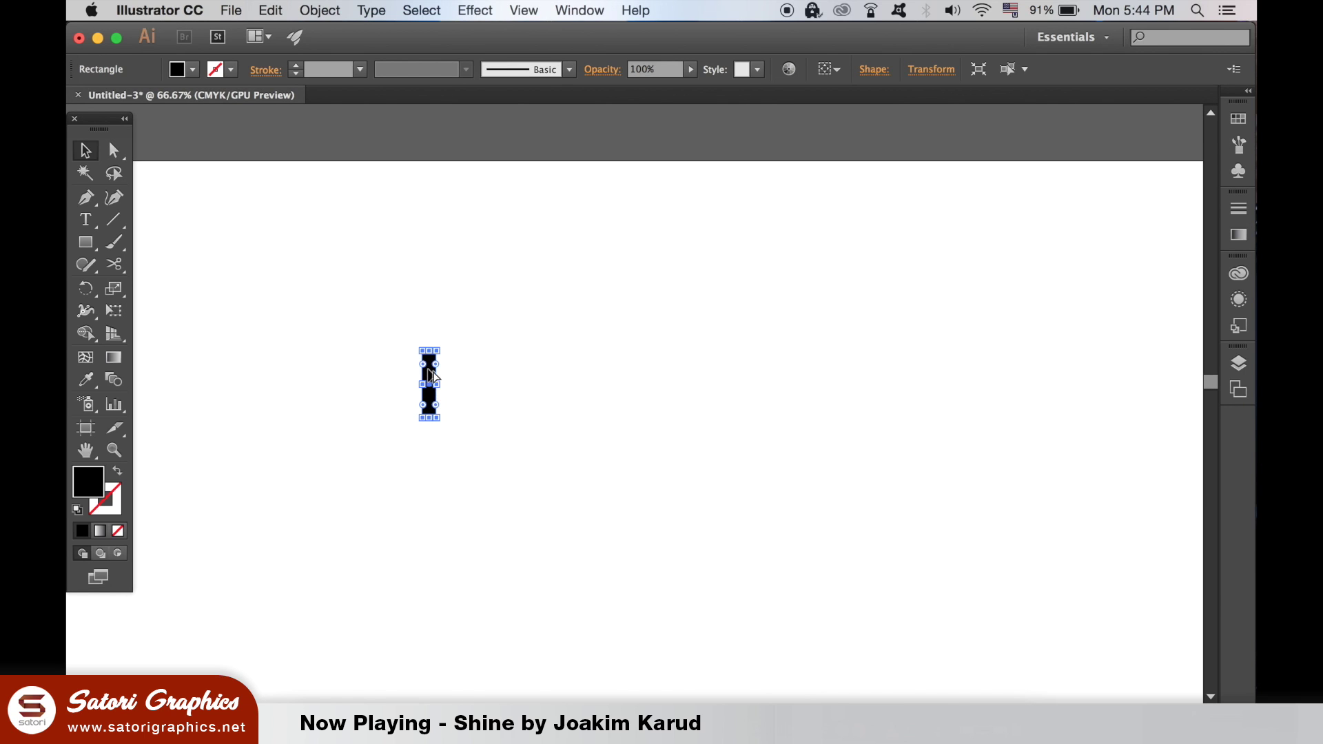
pyautogui.moveTo(431, 375)
pyautogui.mouseDown()
pyautogui.moveTo(519, 377)
pyautogui.moveTo(529, 399)
pyautogui.moveTo(569, 400)
pyautogui.moveTo(570, 352)
pyautogui.moveTo(518, 363)
pyautogui.moveTo(527, 372)
pyautogui.mouseUp()
pyautogui.hotkey('ctrl', 'd')
pyautogui.click(520, 378)
# Step: Add thin horizontal black bars beneath and across the top of the shapes
pyautogui.press('m')
pyautogui.press('v')
pyautogui.click(580, 424)
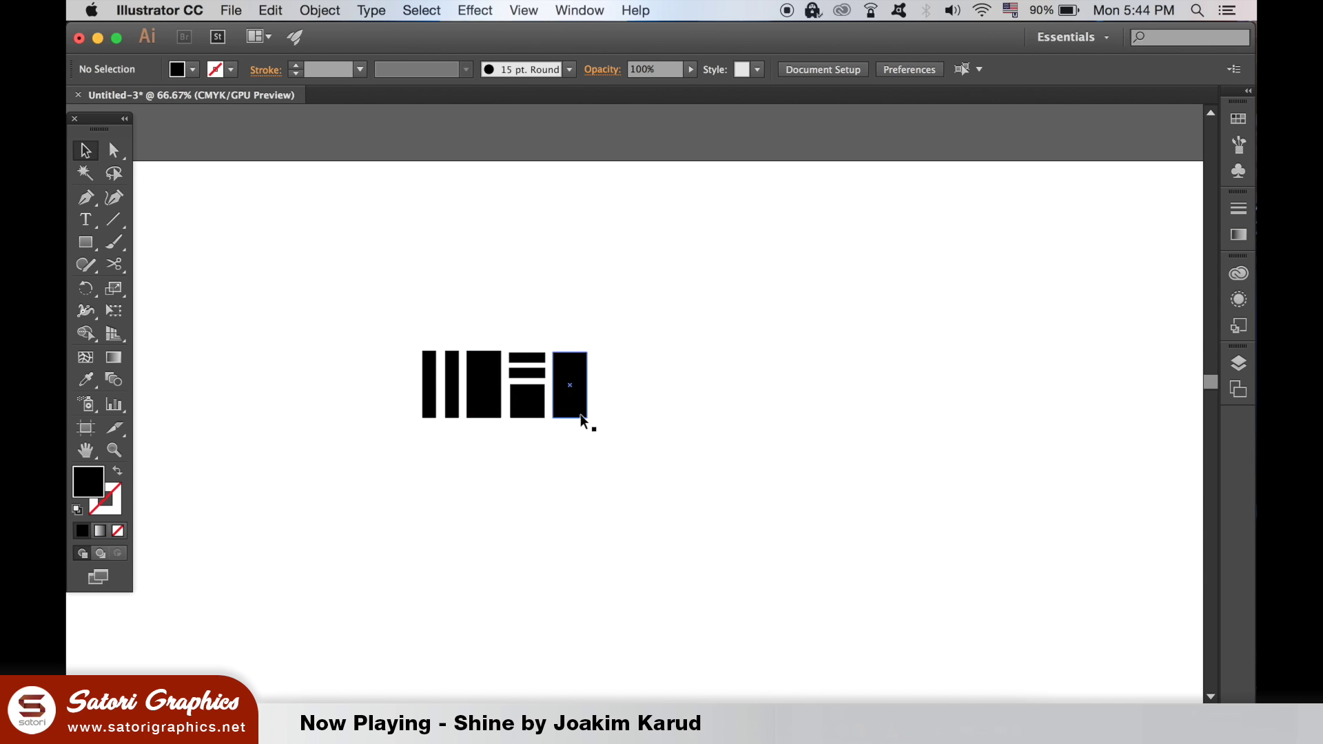
pyautogui.press('m')
pyautogui.moveTo(422, 423); pyautogui.dragTo(588, 431)
pyautogui.press('v')
pyautogui.click(432, 325)
pyautogui.press('m')
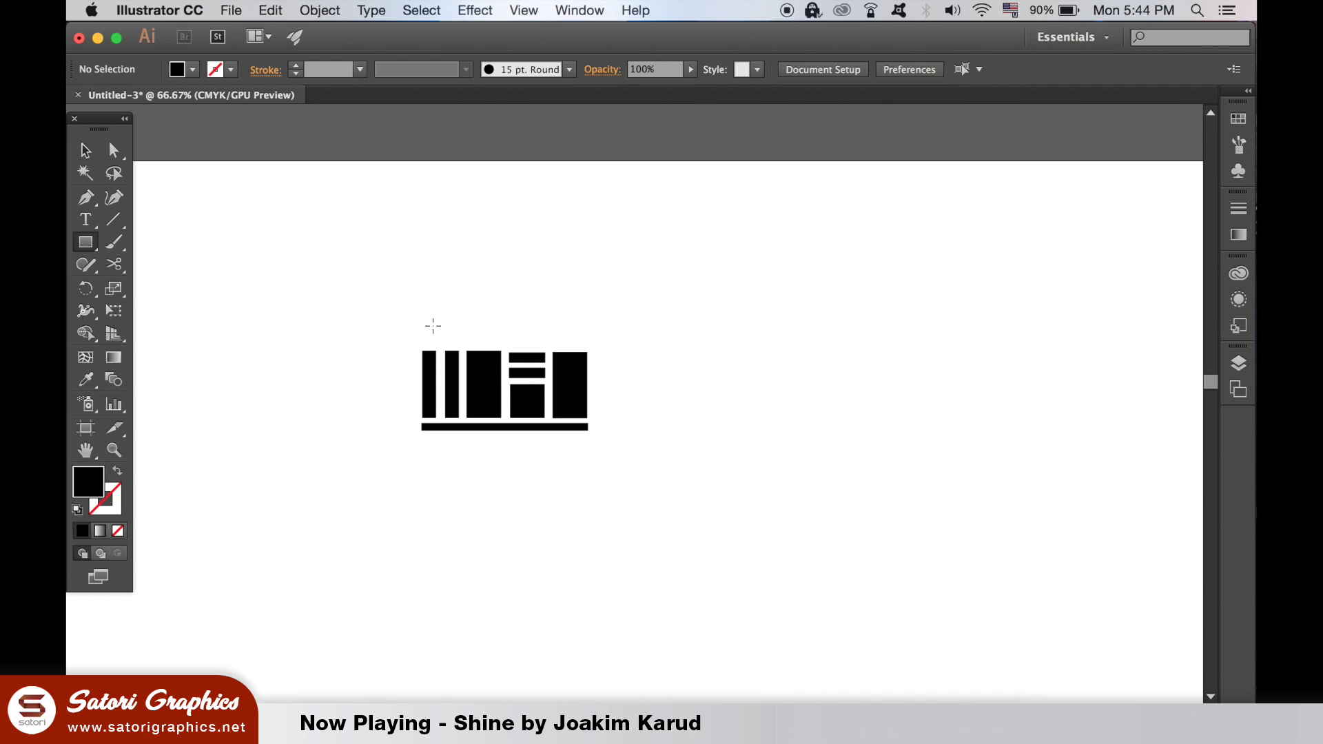
pyautogui.moveTo(421, 346); pyautogui.dragTo(602, 330)
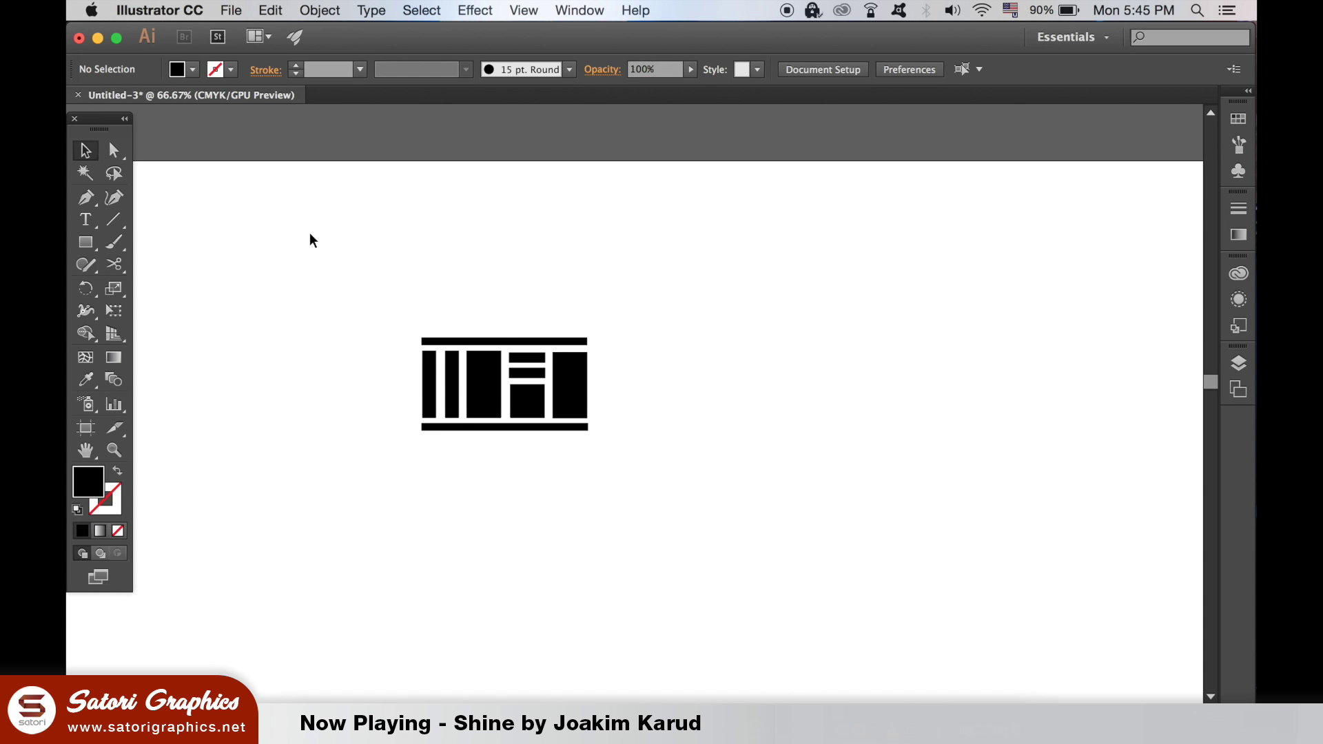
# Step: Select all of the bar design's rectangles and create a new Art Brush from them
pyautogui.moveTo(641, 475); pyautogui.dragTo(643, 477)
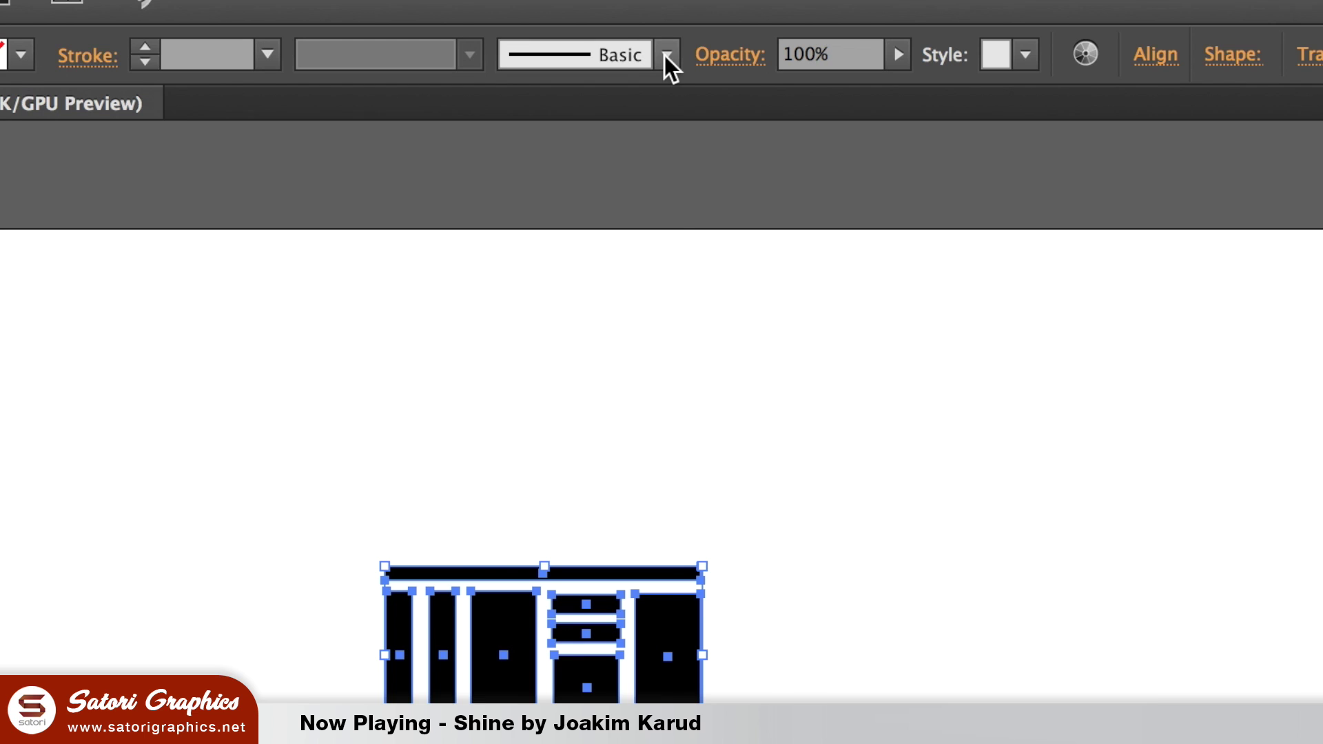
pyautogui.click(569, 70)
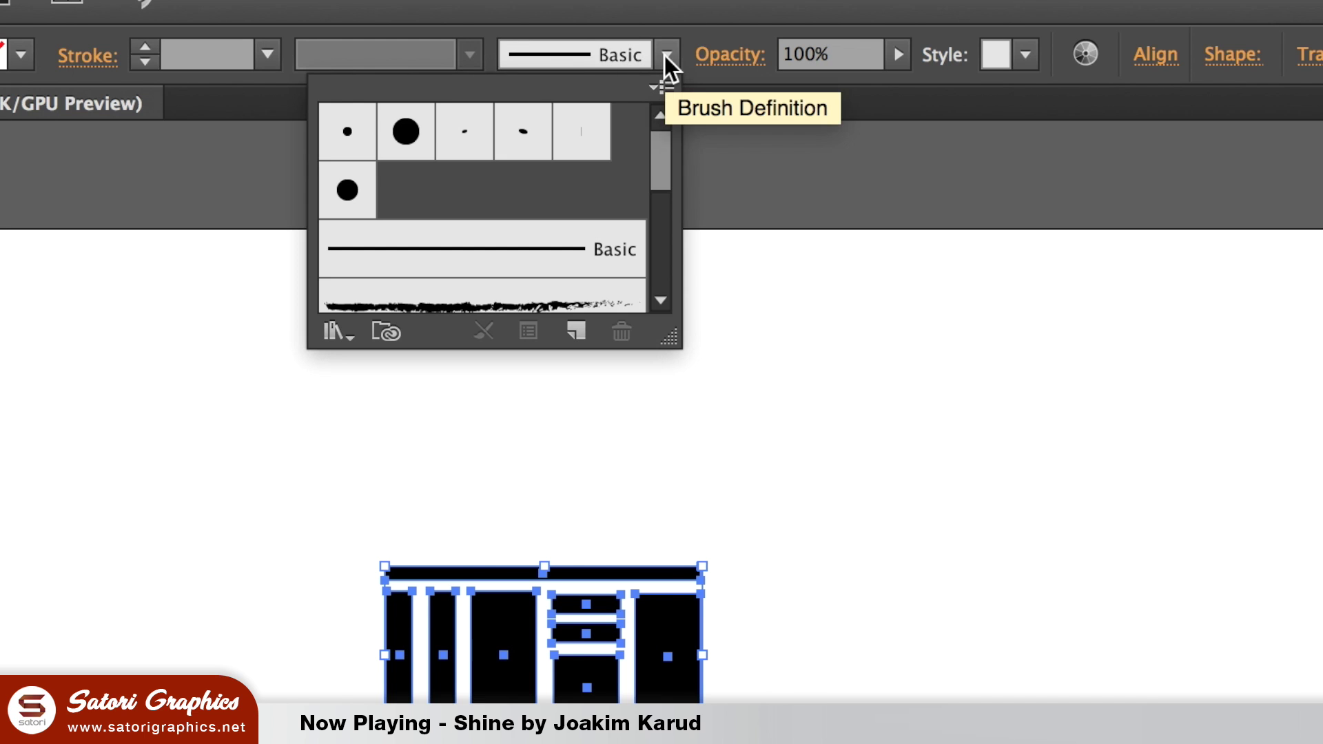
pyautogui.click(668, 88)
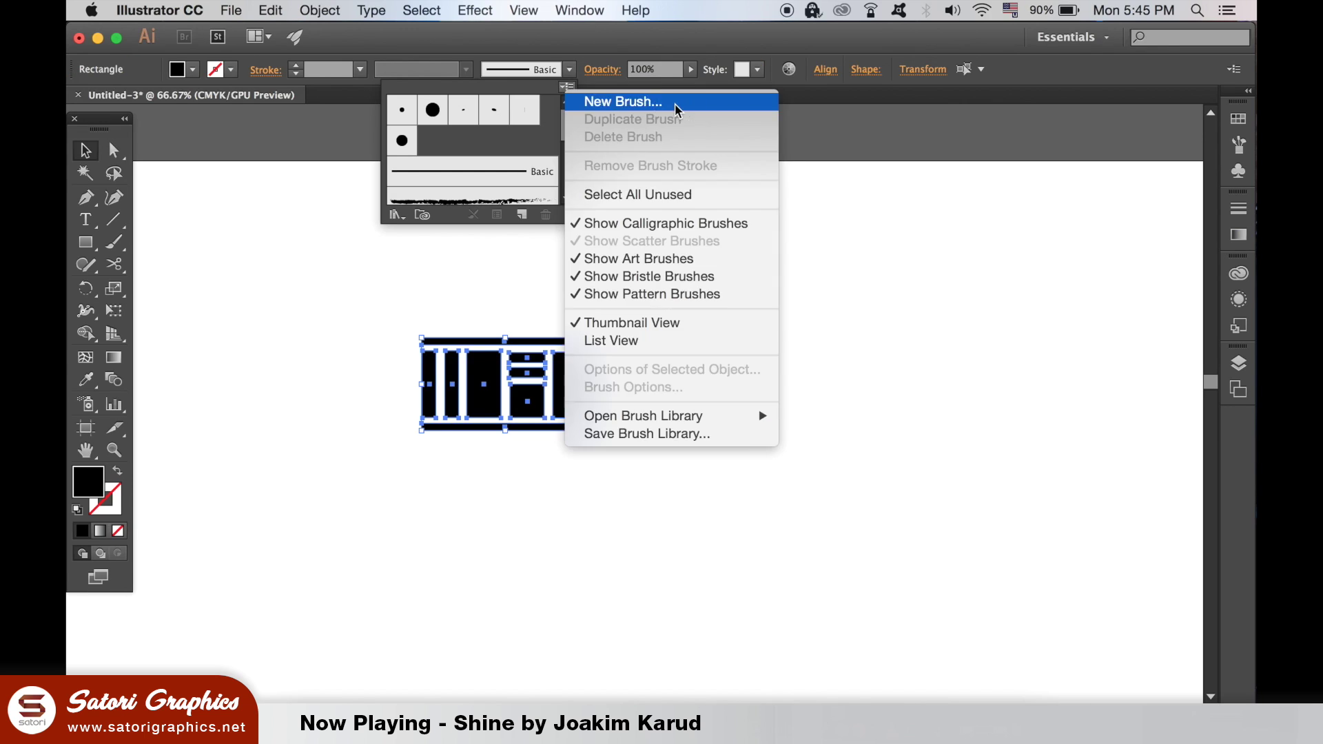
pyautogui.click(675, 103)
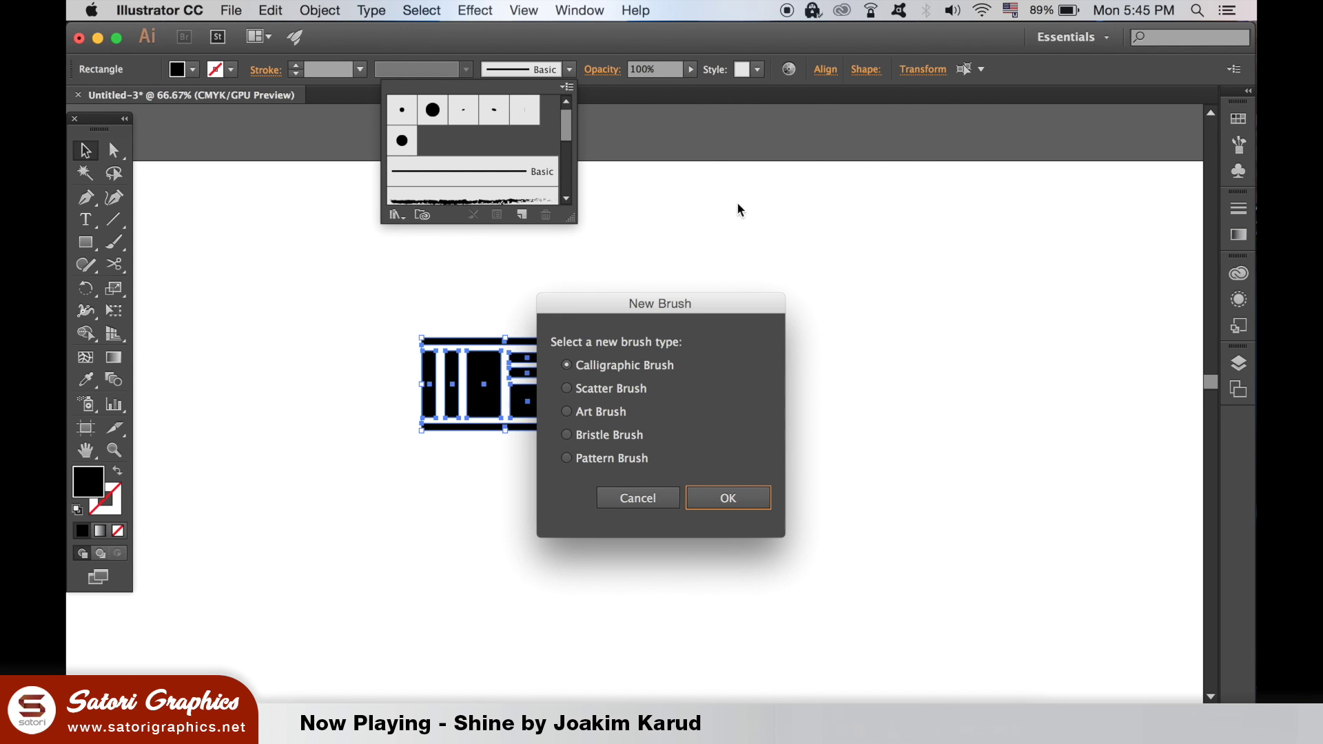
pyautogui.click(610, 409)
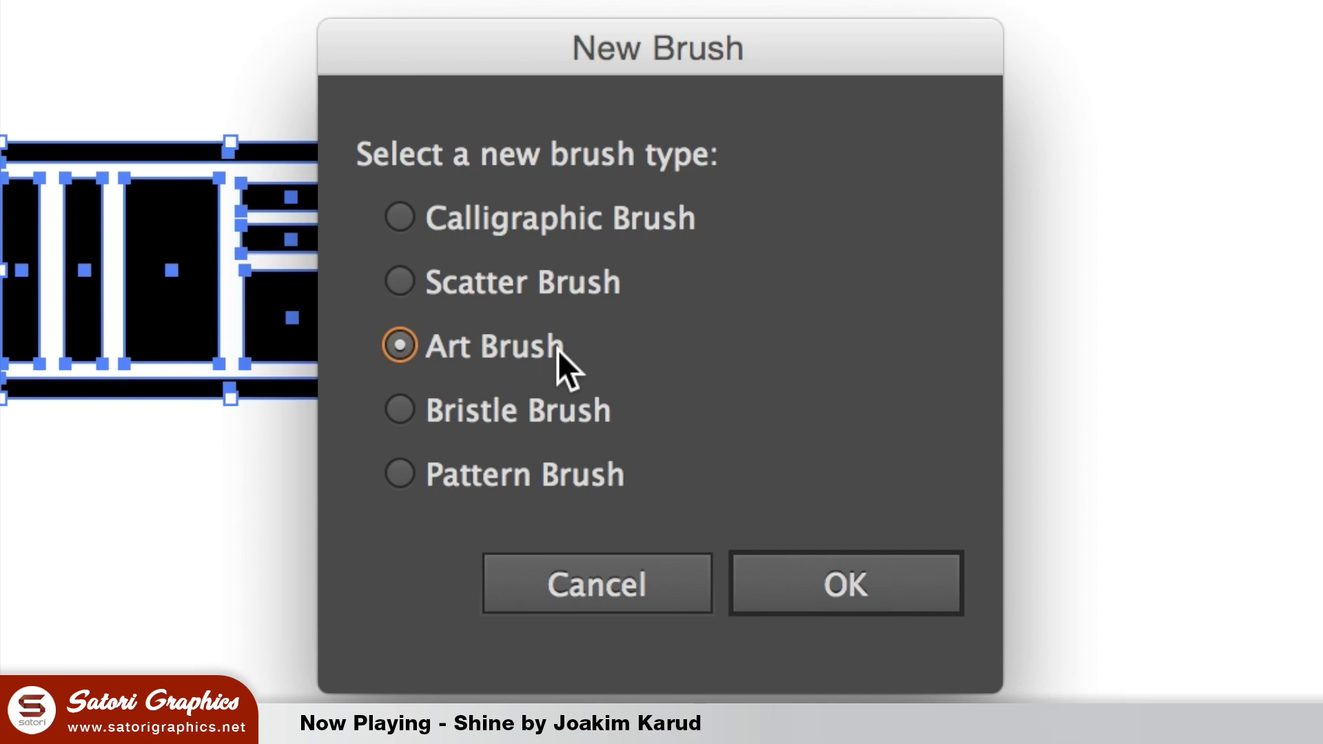
pyautogui.click(844, 587)
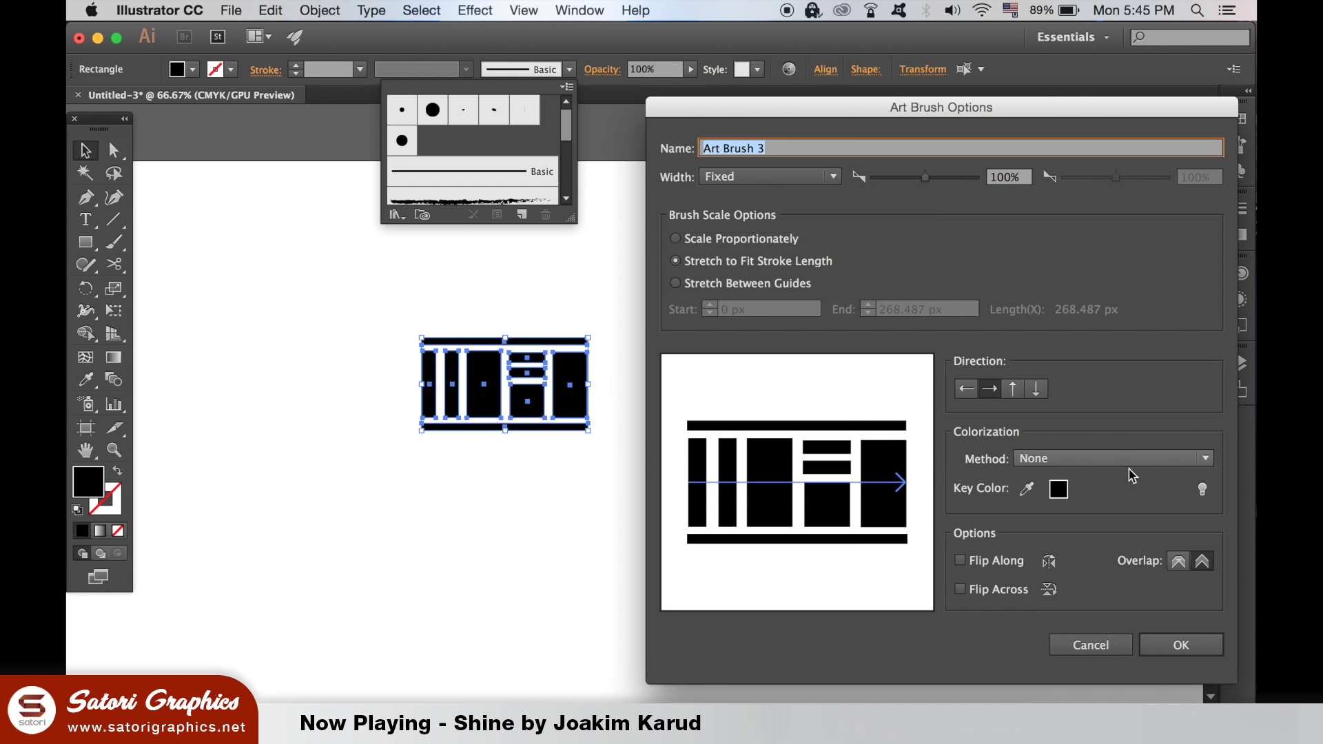
# Step: Set the art brush colorization to Tints and Shades, save it, and delete the source design
pyautogui.click(1149, 460)
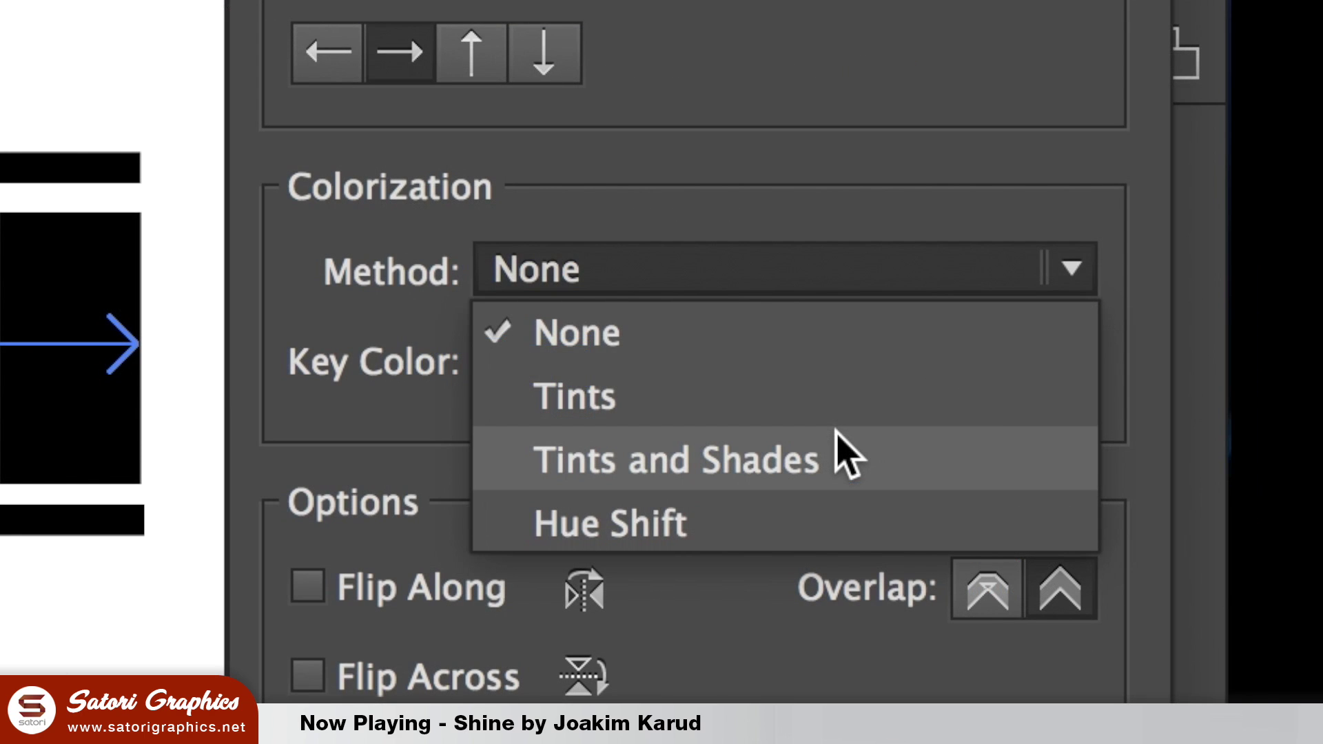
pyautogui.click(838, 436)
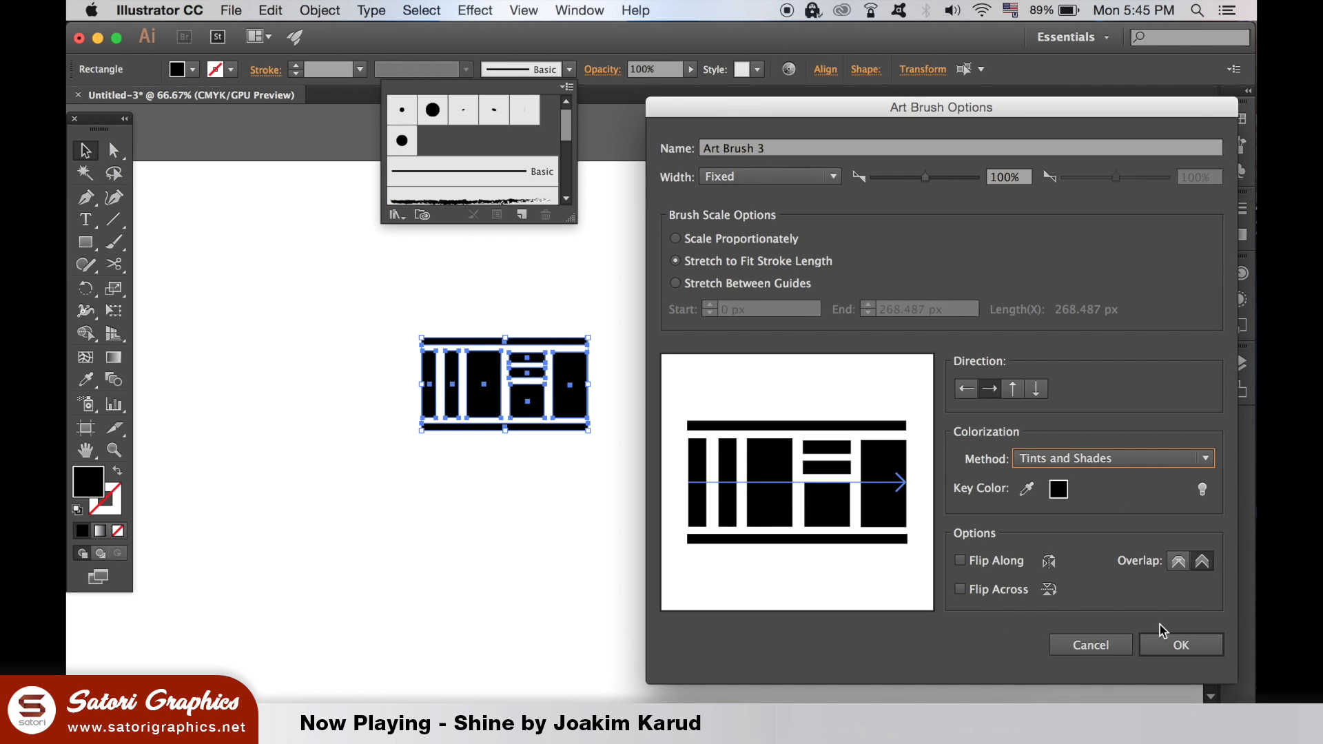
pyautogui.click(1170, 643)
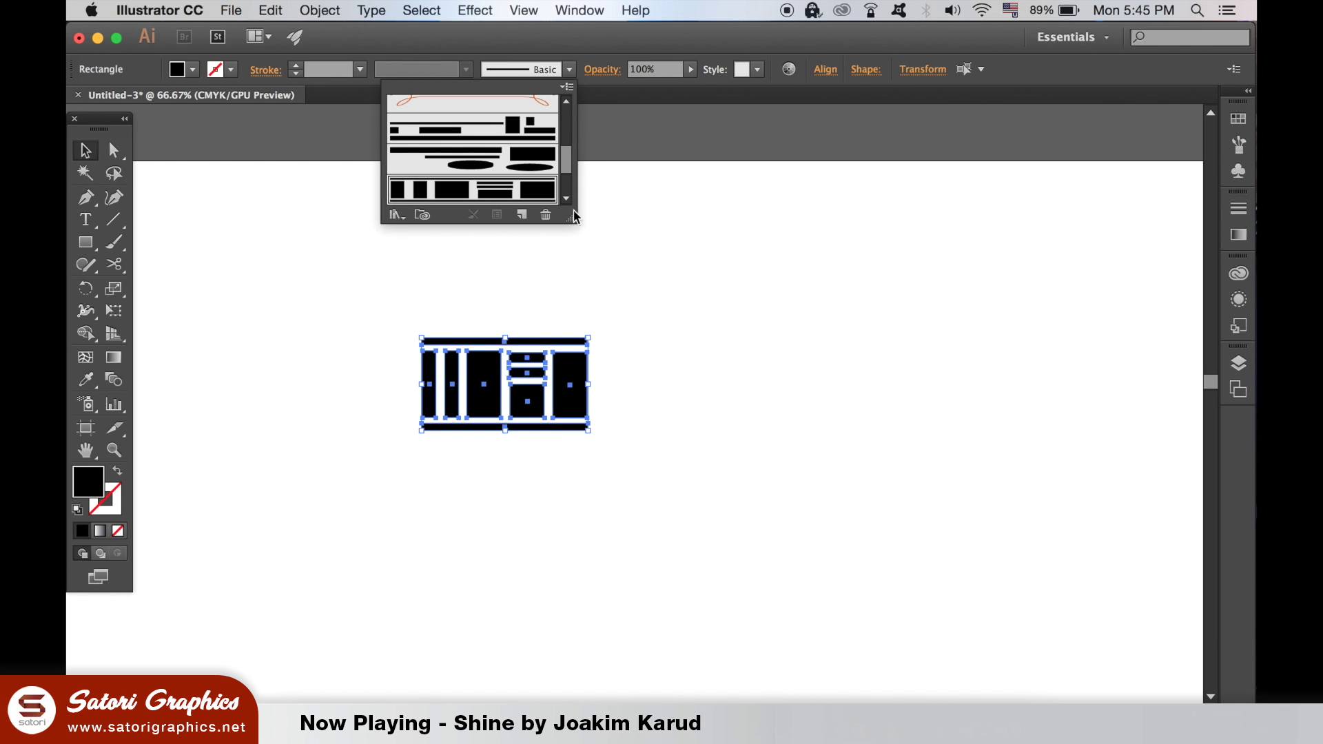
pyautogui.click(444, 342)
pyautogui.press('Delete')
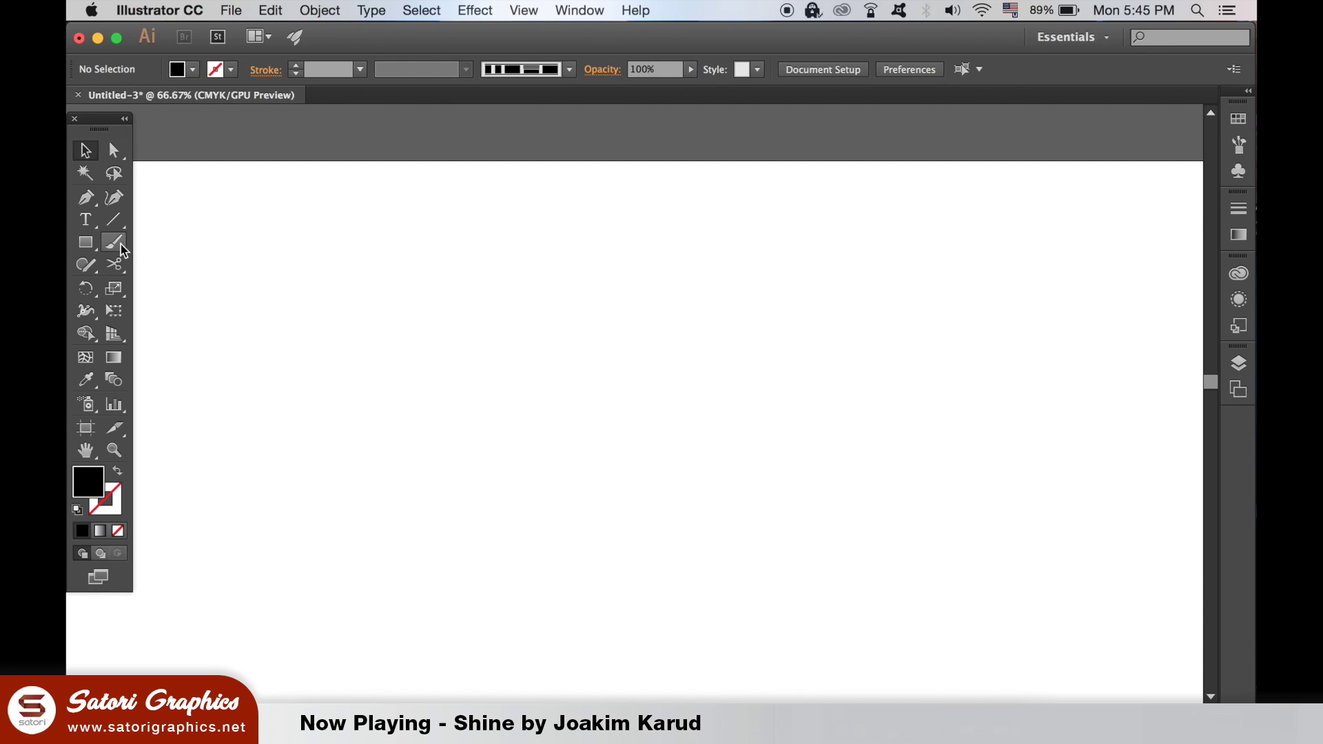
# Step: Paint four freehand strokes with the new art brush: a curve, an arch, a horizontal and a vertical stroke
pyautogui.click(113, 242)
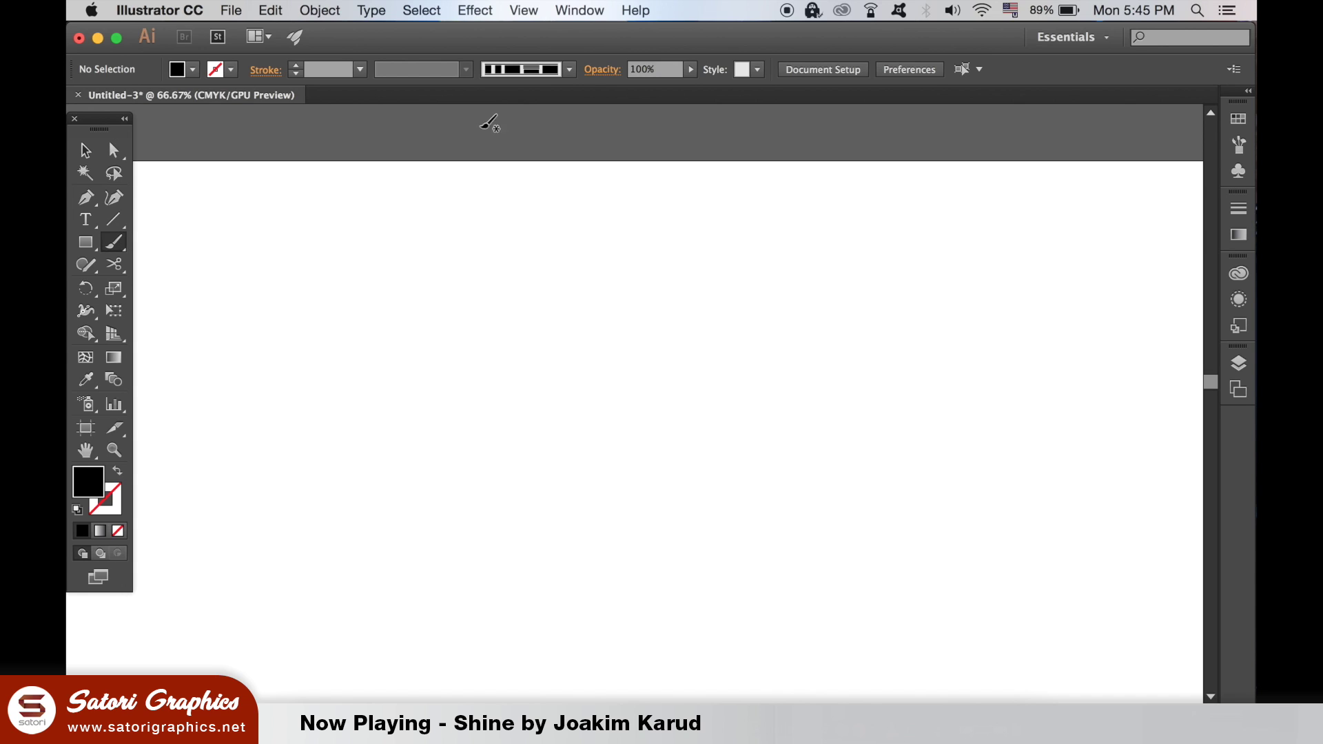
pyautogui.moveTo(419, 273); pyautogui.dragTo(625, 359)
pyautogui.moveTo(702, 326)
pyautogui.mouseDown()
pyautogui.moveTo(784, 264)
pyautogui.moveTo(992, 492)
pyautogui.mouseUp()
pyautogui.moveTo(483, 526); pyautogui.dragTo(604, 526)
pyautogui.moveTo(691, 438); pyautogui.dragTo(695, 554)
# Step: Draw a large circle, swap its fill to an outline, and apply the new art brush to it
pyautogui.moveTo(85, 242); pyautogui.dragTo(168, 287)
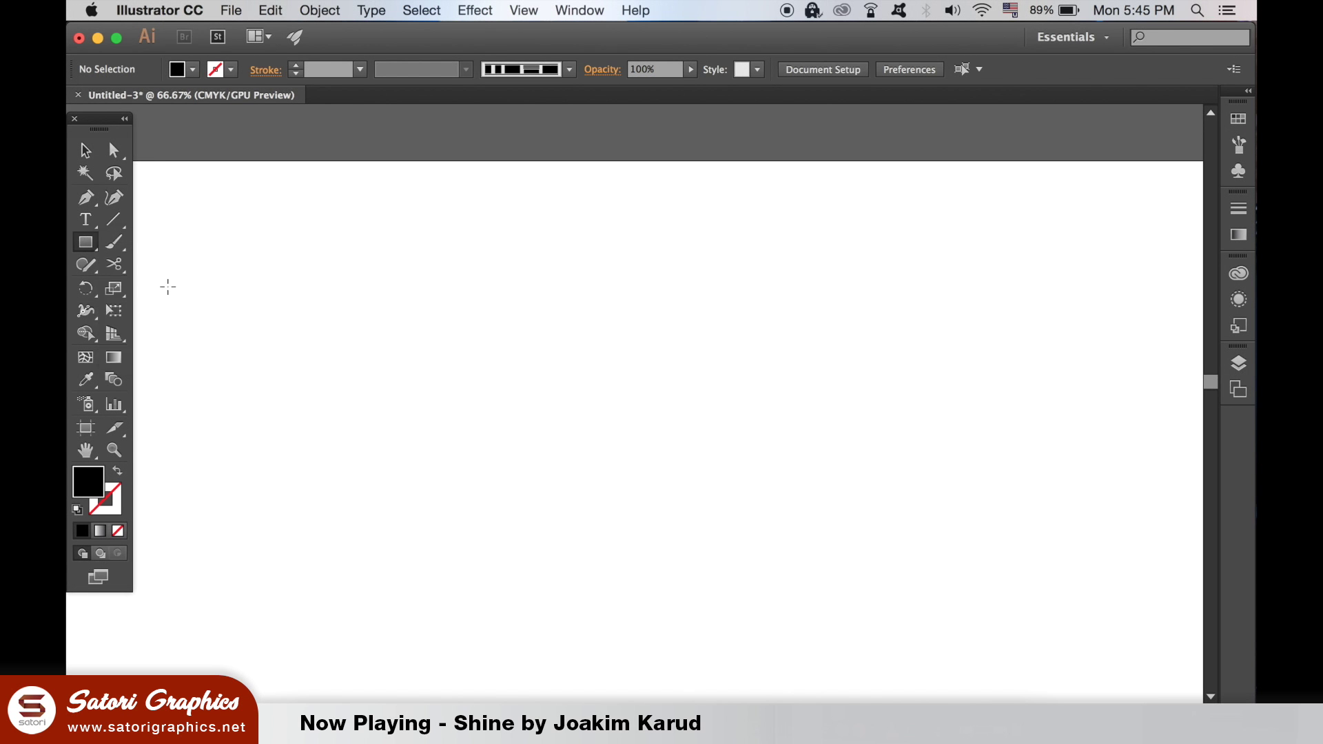
pyautogui.moveTo(423, 252); pyautogui.dragTo(680, 508)
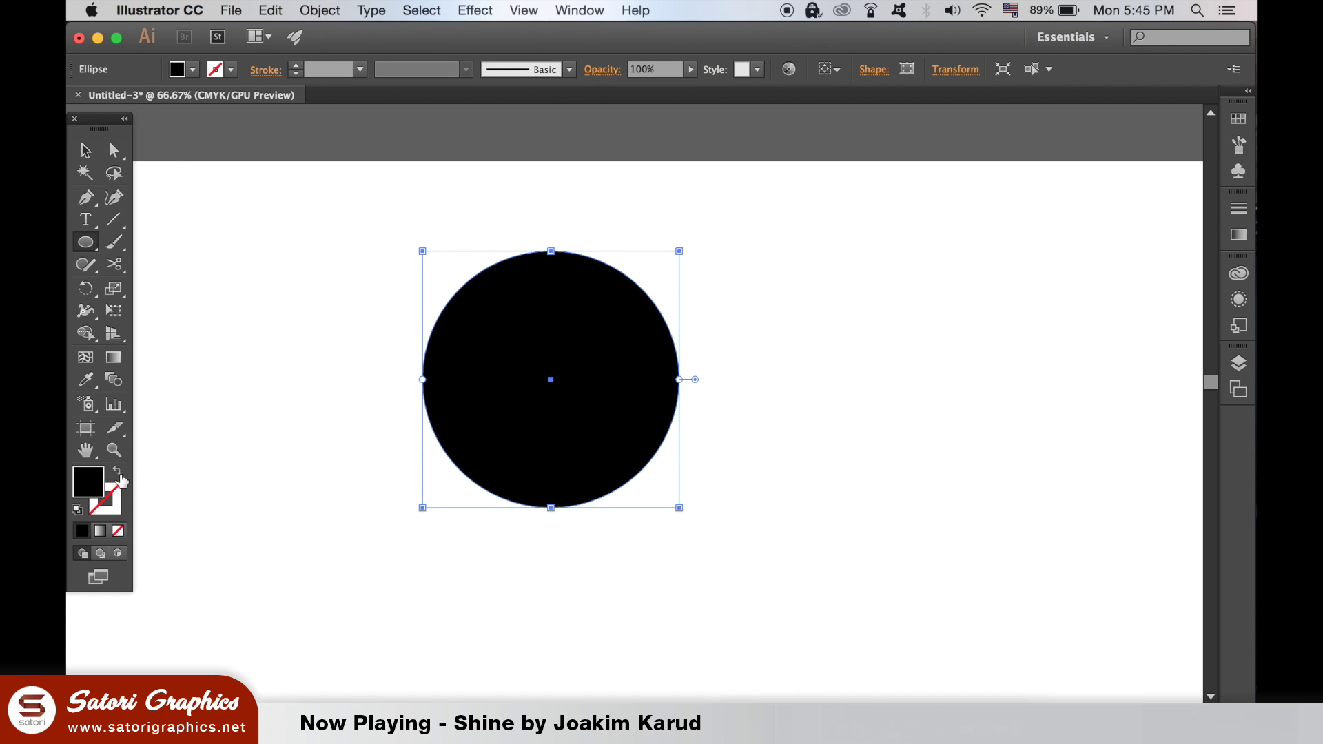
pyautogui.click(118, 475)
pyautogui.click(88, 151)
pyautogui.click(569, 69)
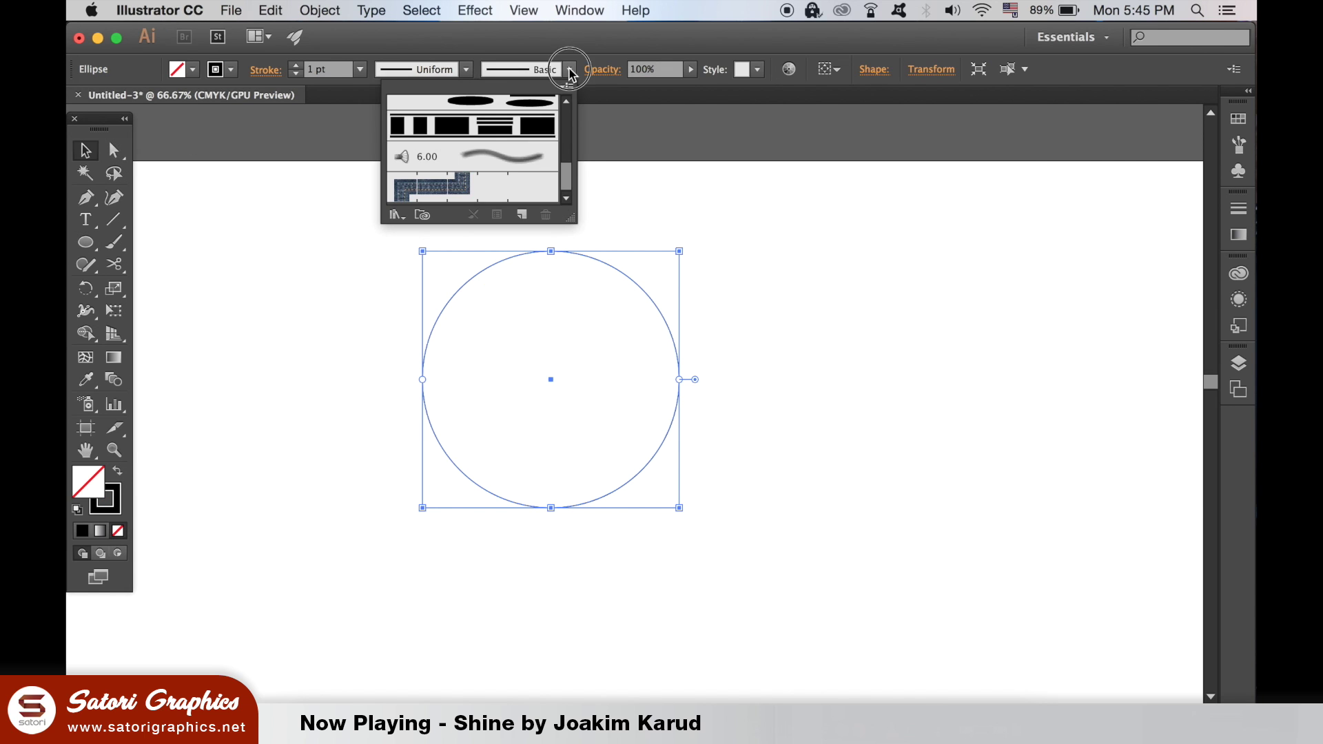
pyautogui.click(538, 130)
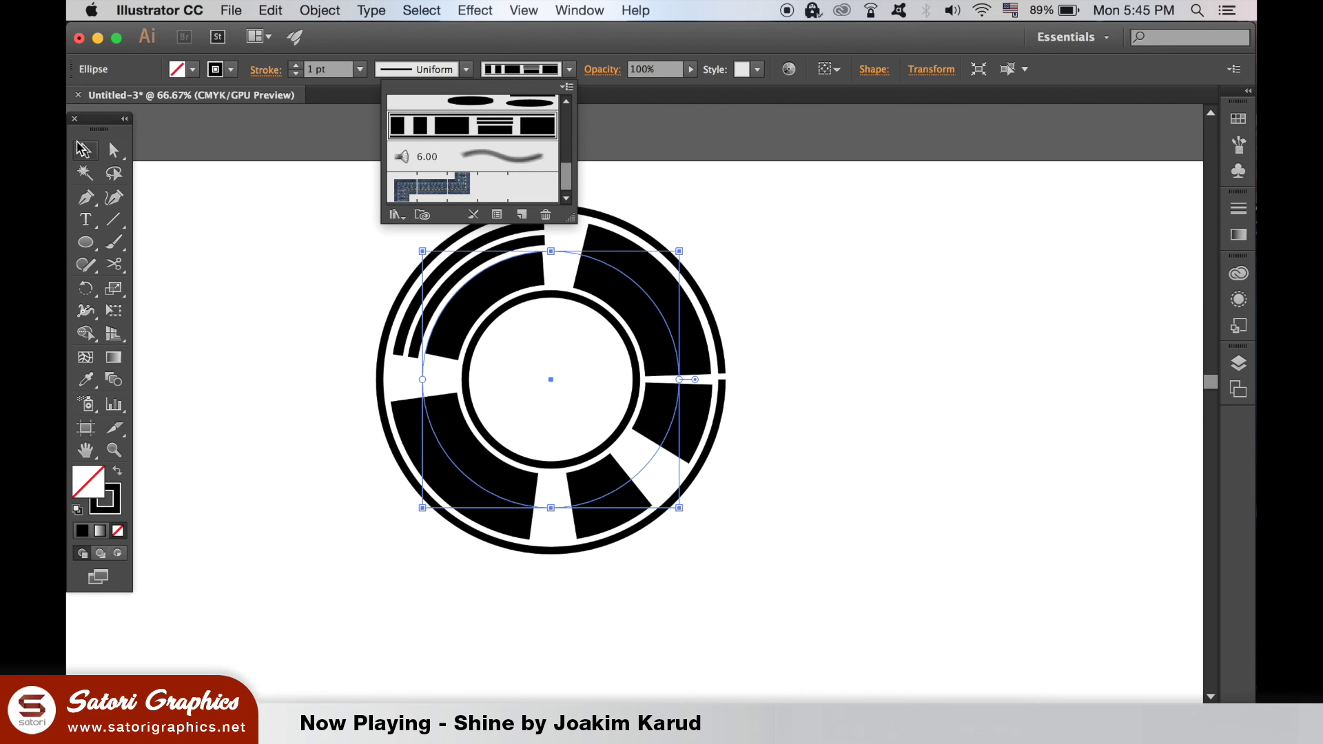
pyautogui.click(329, 181)
pyautogui.click(329, 180)
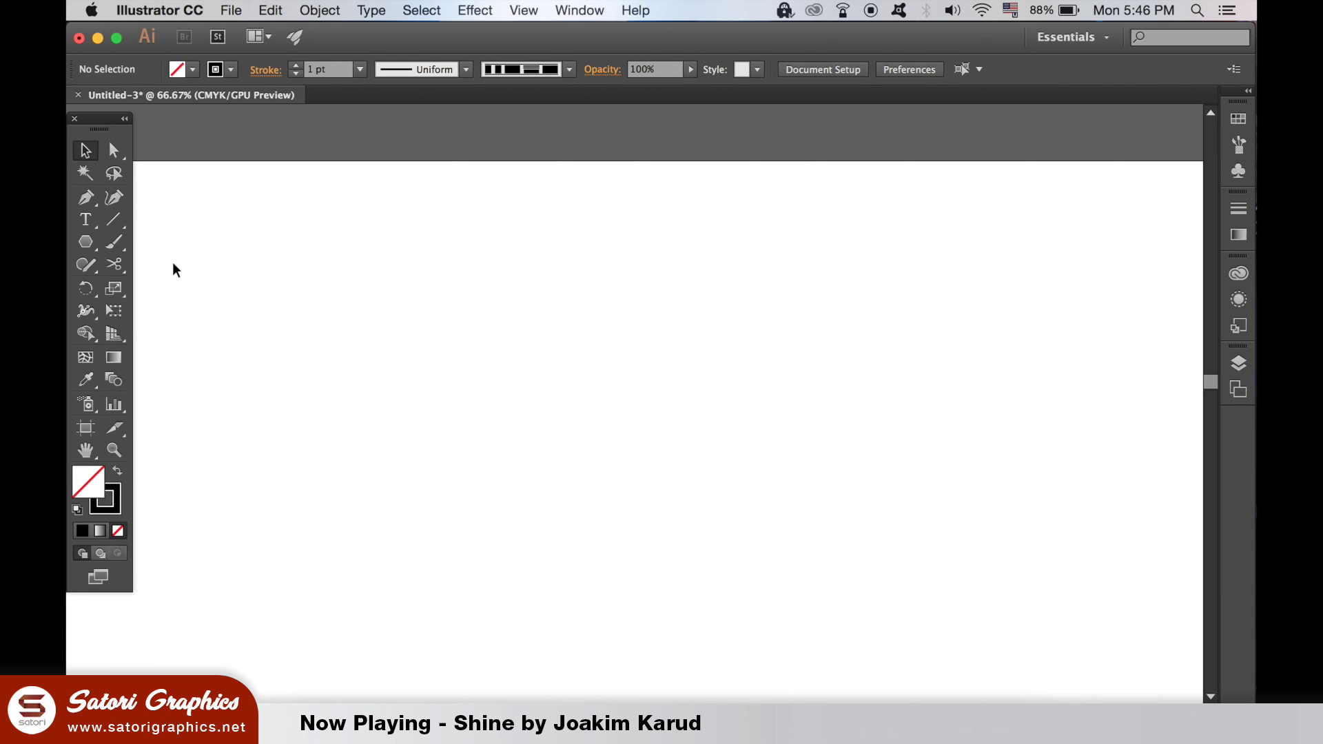
# Step: Pen a stepped meander path with up-and-down square turns
pyautogui.click(85, 197)
pyautogui.click(462, 468)
pyautogui.click(463, 427)
pyautogui.click(500, 427)
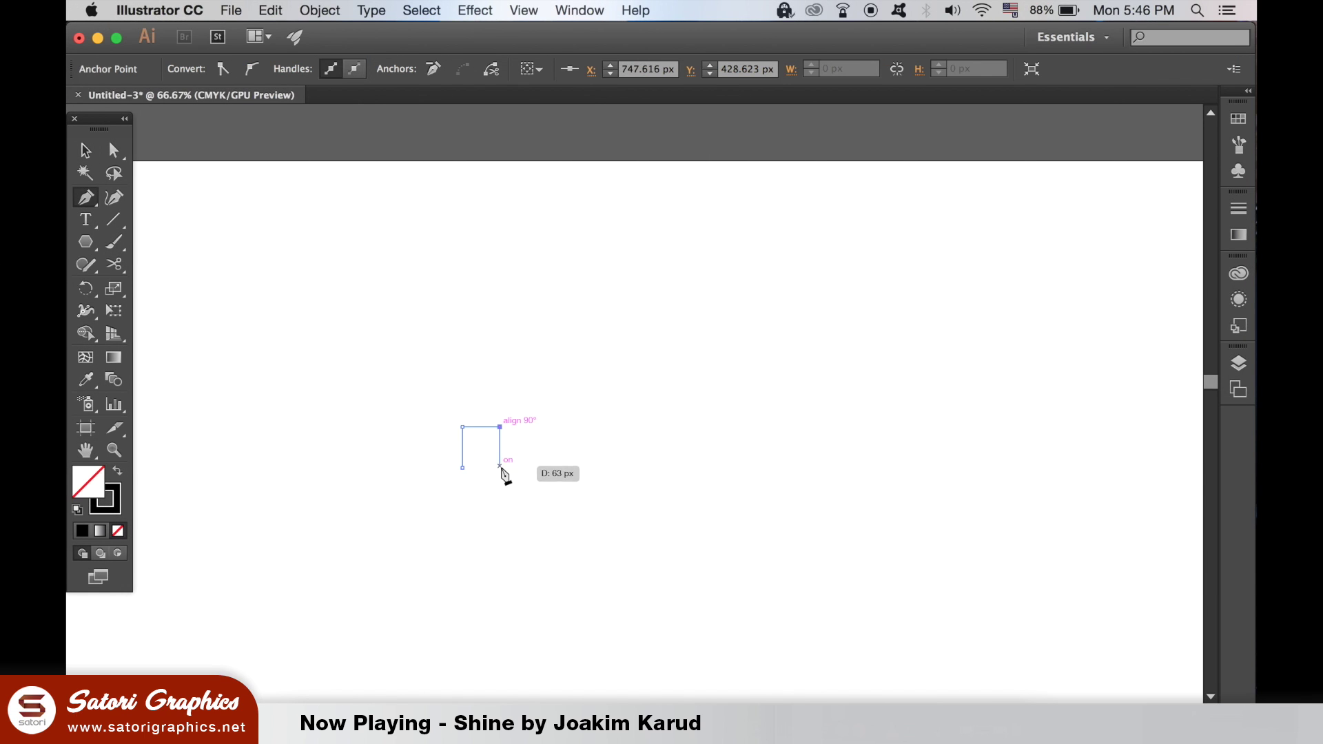
pyautogui.click(499, 468)
pyautogui.click(534, 468)
pyautogui.click(534, 424)
# Step: Set the meander path's stroke weight to 14 pt
pyautogui.click(86, 149)
pyautogui.click(448, 272)
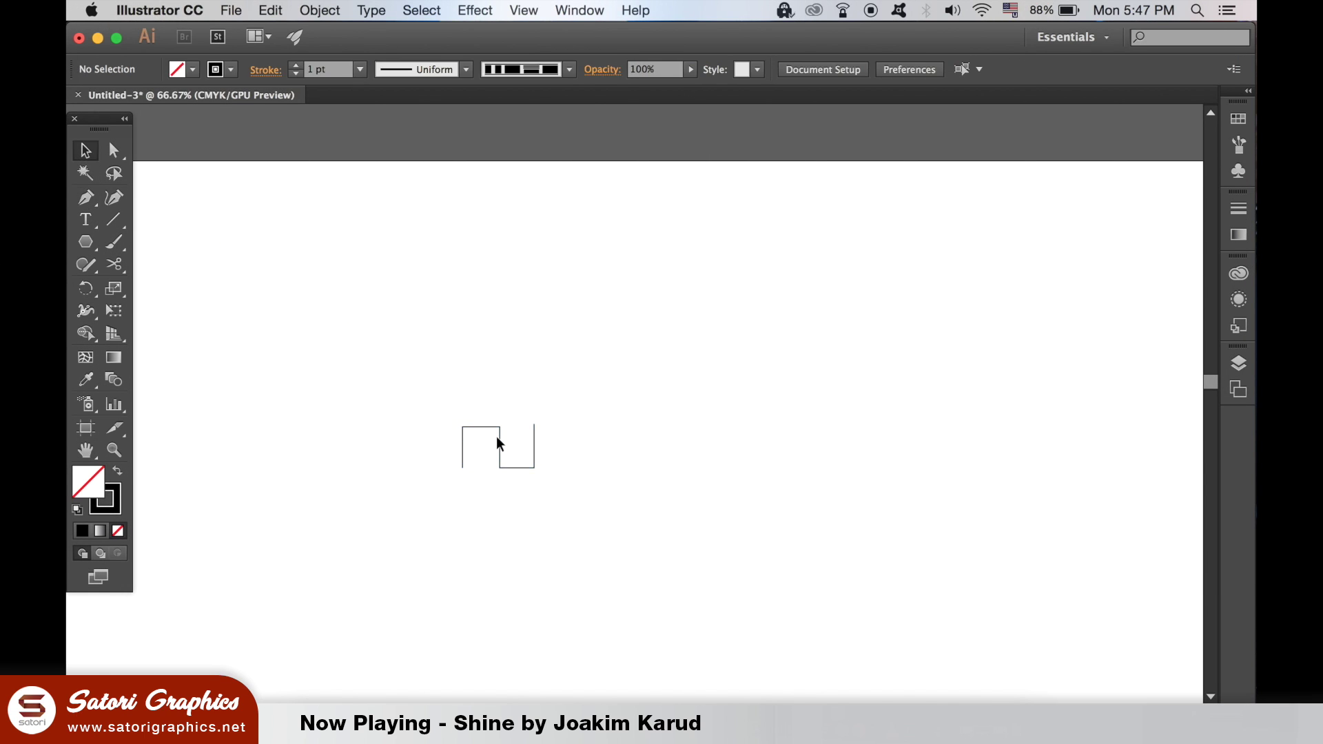
pyautogui.click(500, 445)
pyautogui.click(359, 69)
pyautogui.click(384, 345)
pyautogui.click(407, 378)
# Step: Show the rulers and drag guides to the shape's top and bottom edges
pyautogui.click(86, 198)
pyautogui.press('super+1')
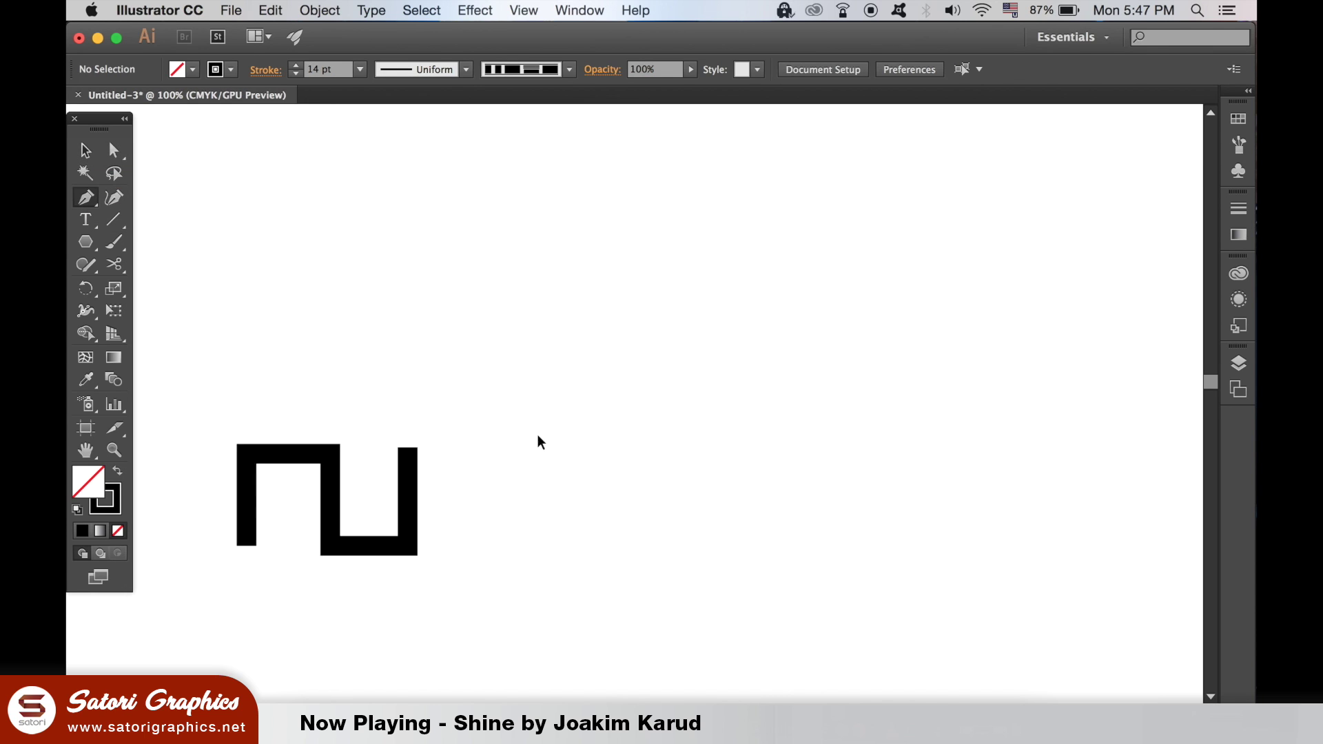
pyautogui.press('a')
pyautogui.press('super+r')
pyautogui.moveTo(431, 110); pyautogui.dragTo(441, 557)
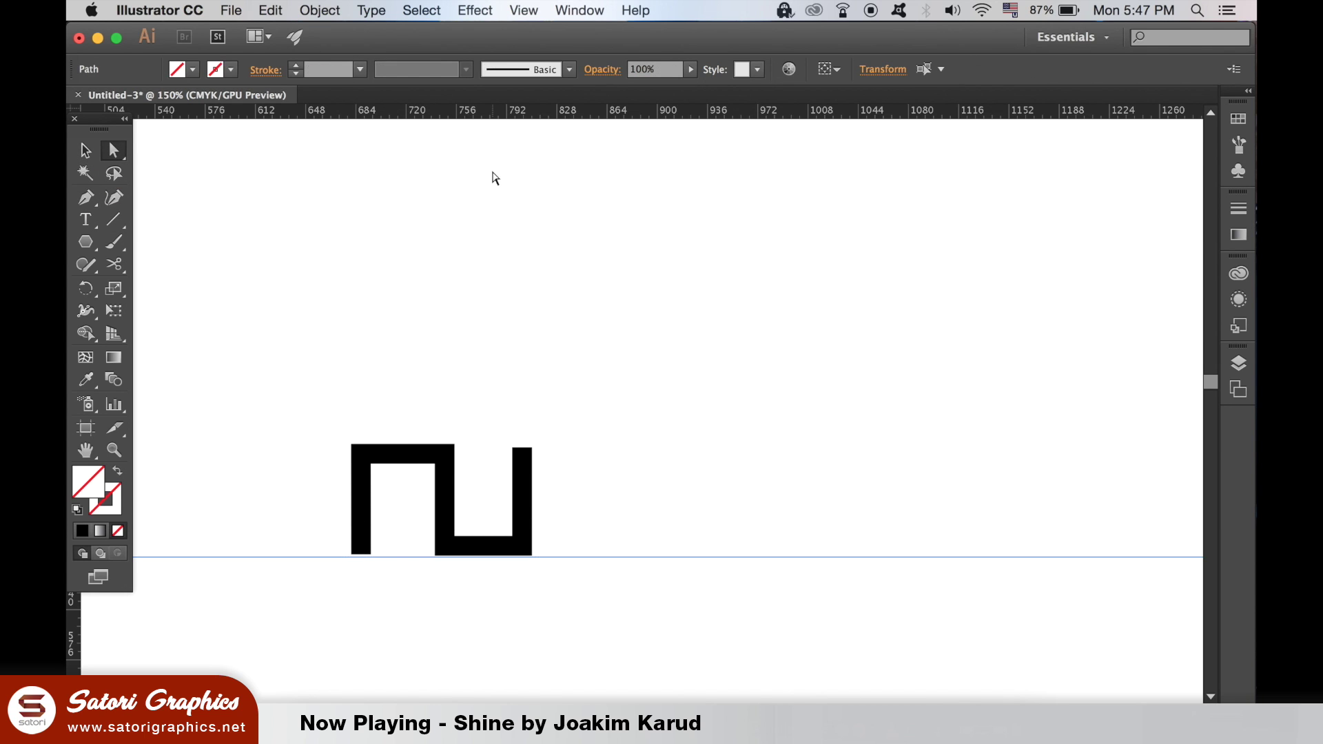
pyautogui.moveTo(496, 112); pyautogui.dragTo(524, 445)
pyautogui.click(546, 393)
# Step: Pen a short segment on the top guide, stack copies below it, and align them
pyautogui.press('p')
pyautogui.click(541, 444)
pyautogui.click(569, 445)
pyautogui.click(85, 149)
pyautogui.click(561, 465)
pyautogui.click(555, 447)
pyautogui.moveTo(555, 448); pyautogui.dragTo(565, 554)
pyautogui.click(558, 328)
pyautogui.moveTo(523, 414); pyautogui.dragTo(655, 572)
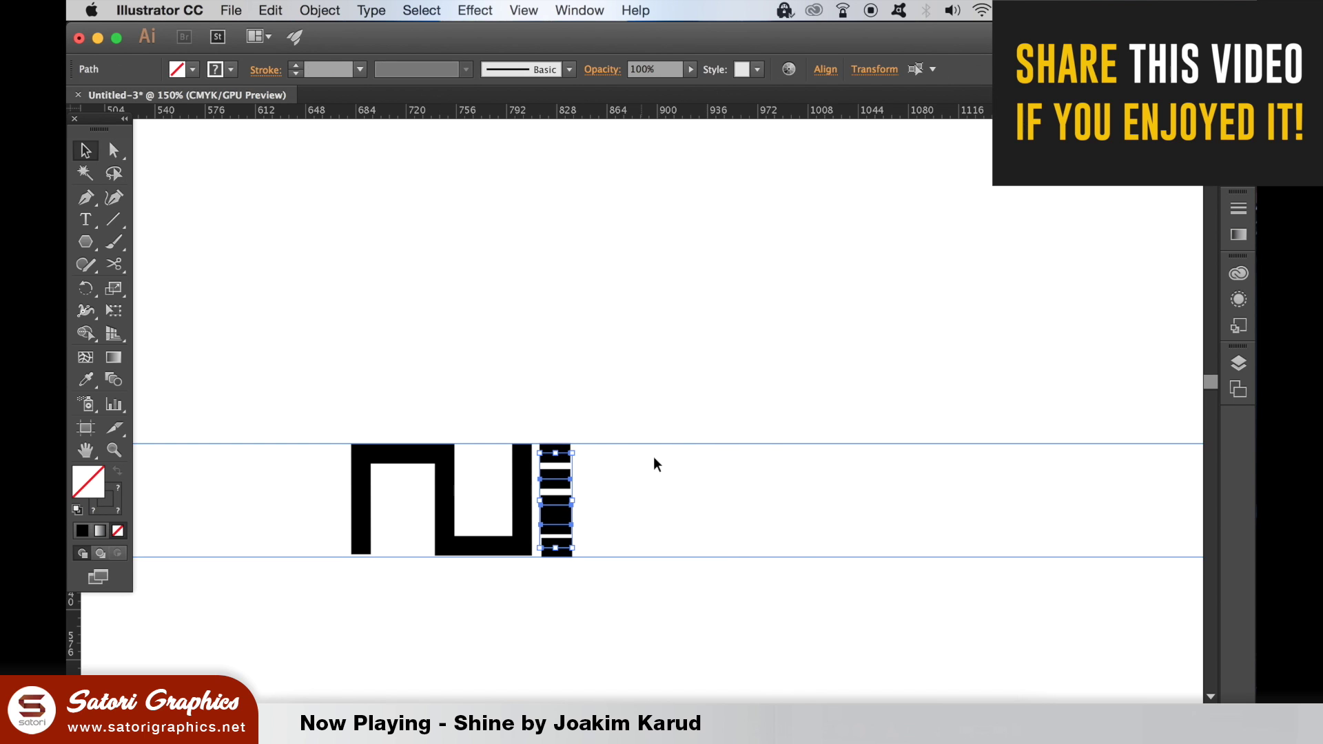
pyautogui.click(825, 69)
pyautogui.click(520, 316)
# Step: Reselect the stacked stroke copies and align them again
pyautogui.press('super+minus')
pyautogui.moveTo(544, 413); pyautogui.dragTo(638, 534)
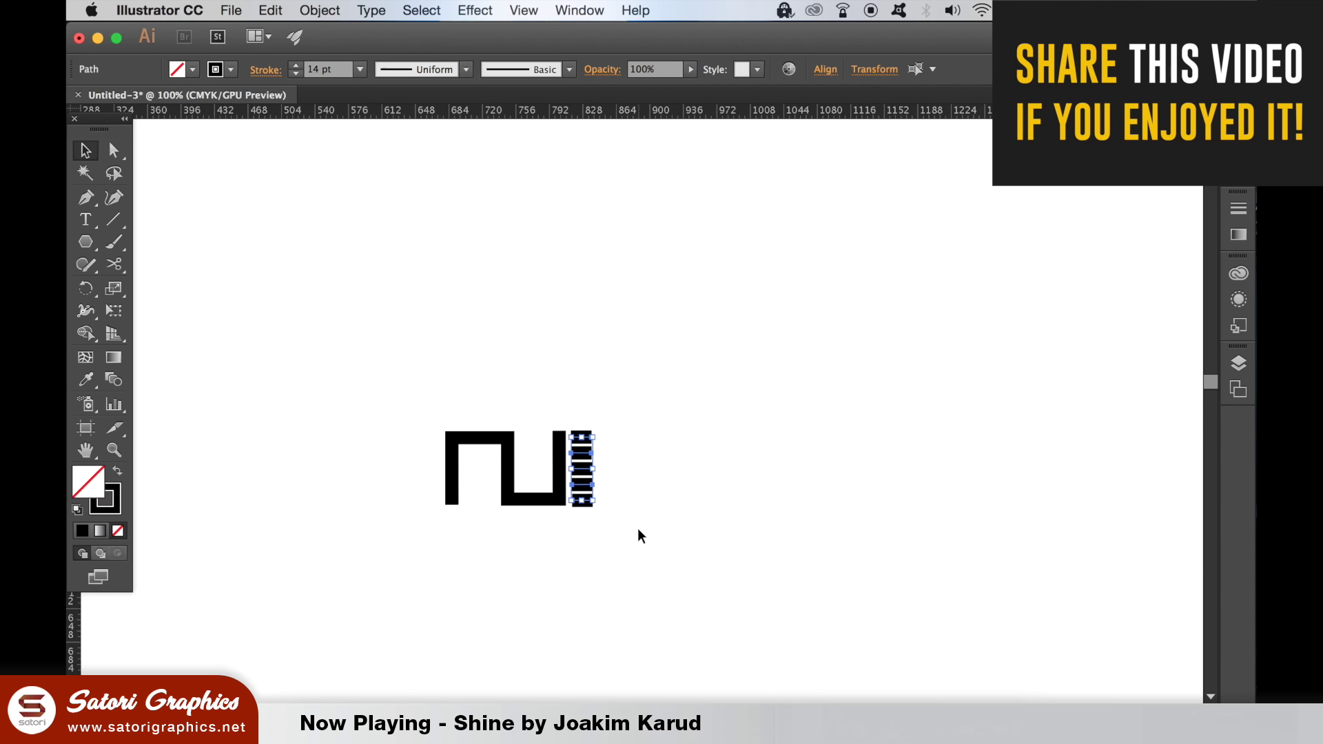
pyautogui.click(825, 69)
pyautogui.click(567, 337)
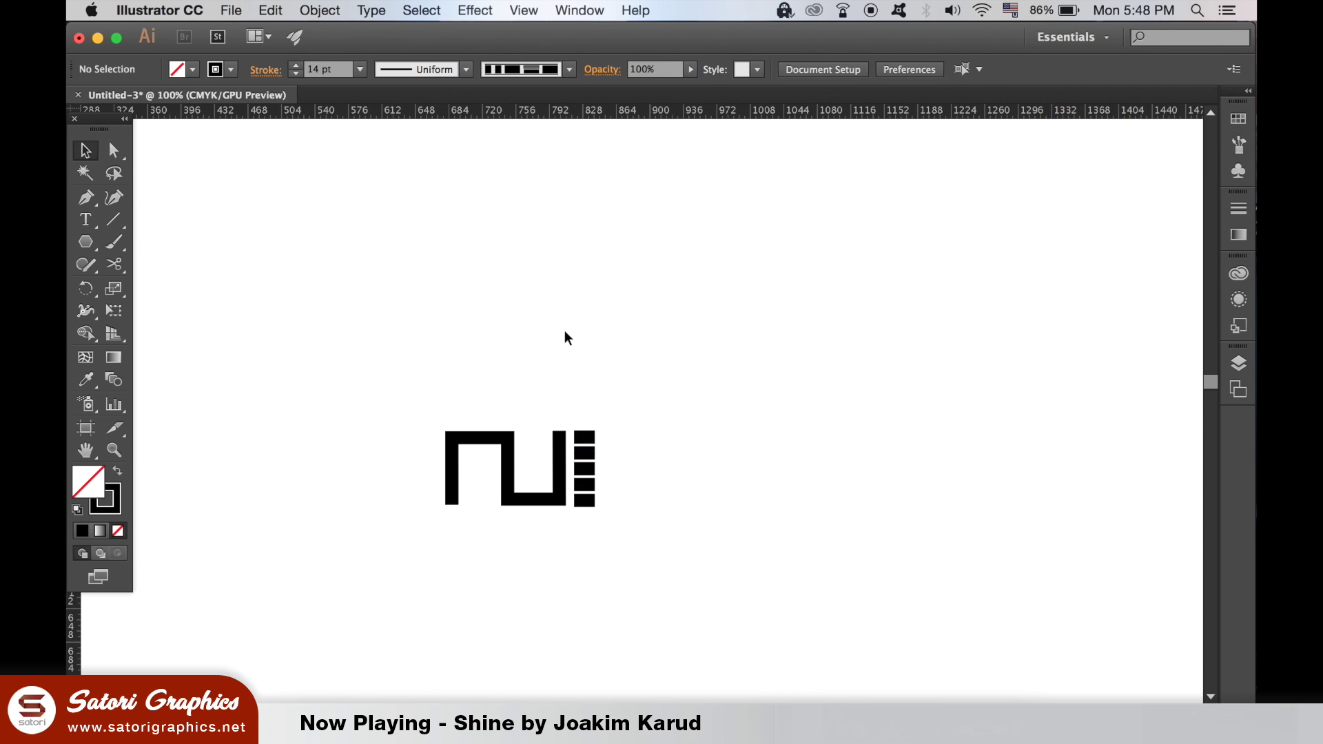
# Step: Select all the tile's stroke paths and apply Object > Path > Outline Stroke
pyautogui.moveTo(483, 409); pyautogui.dragTo(701, 634)
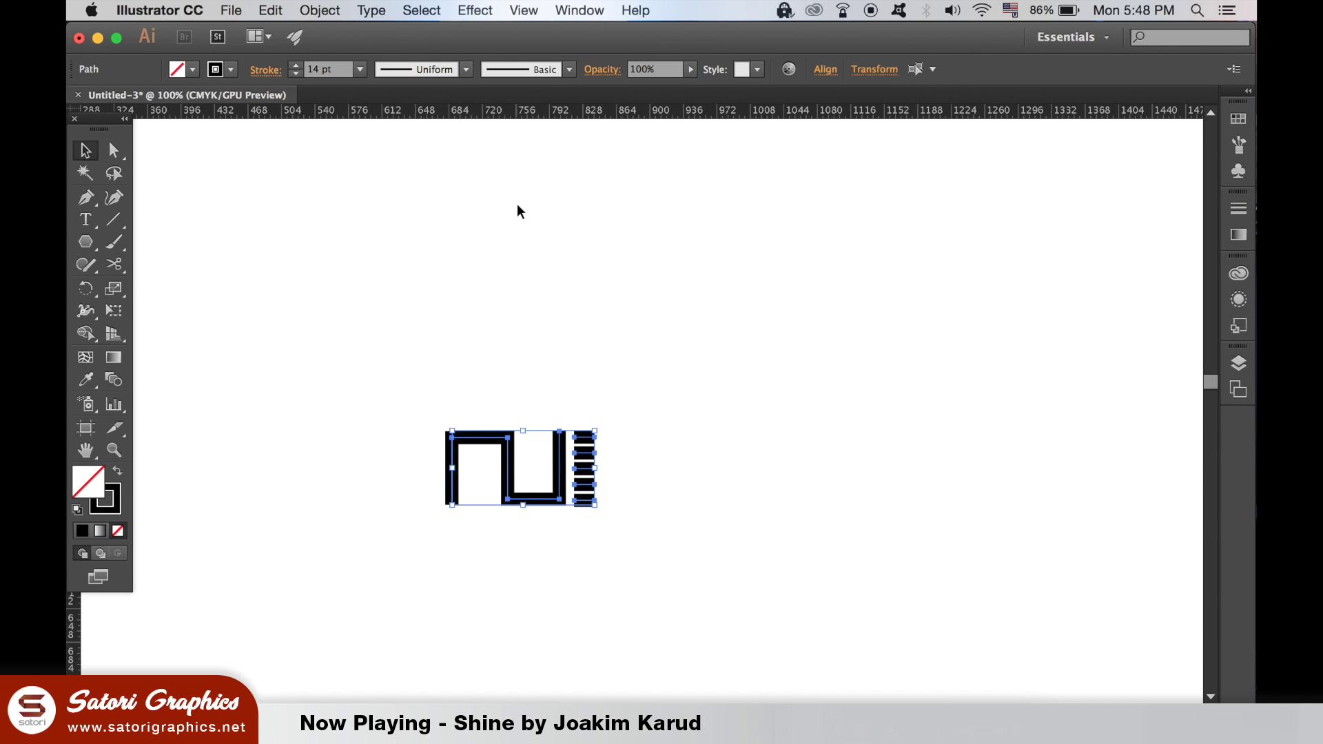
pyautogui.click(319, 9)
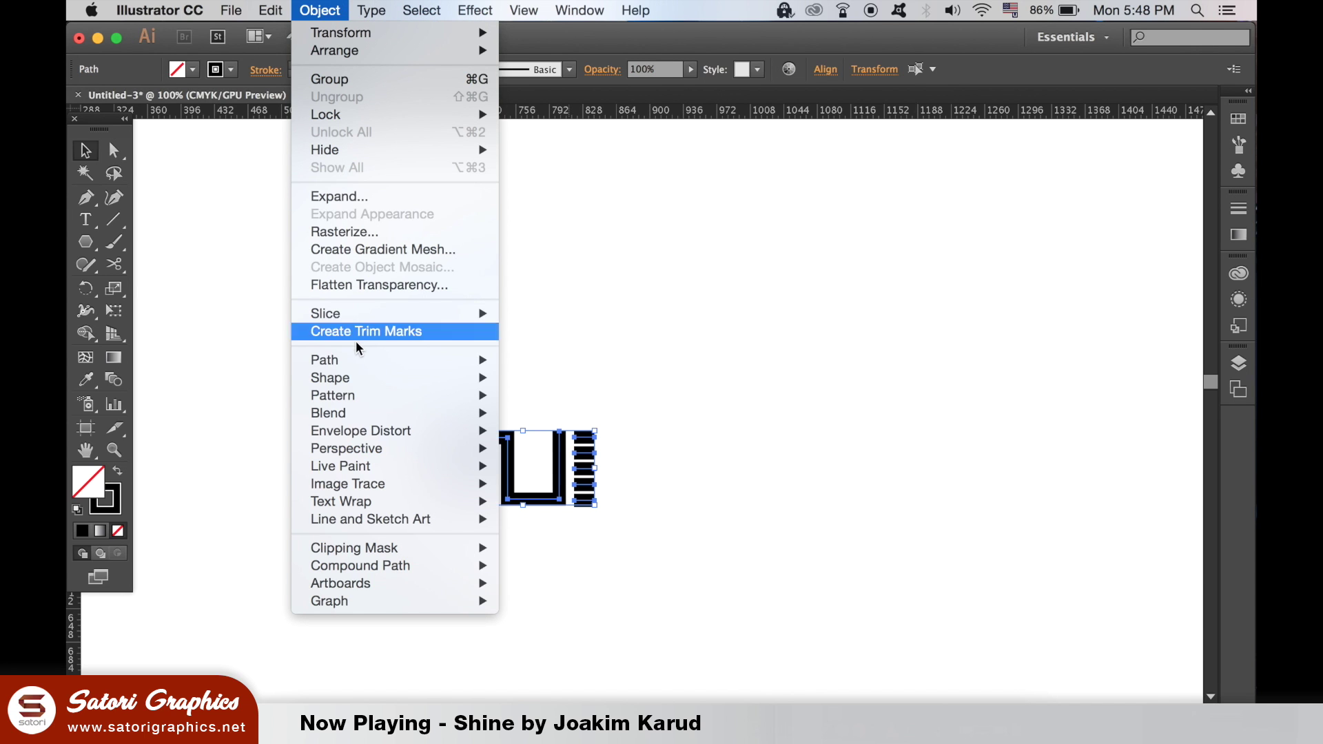
pyautogui.moveTo(359, 360)
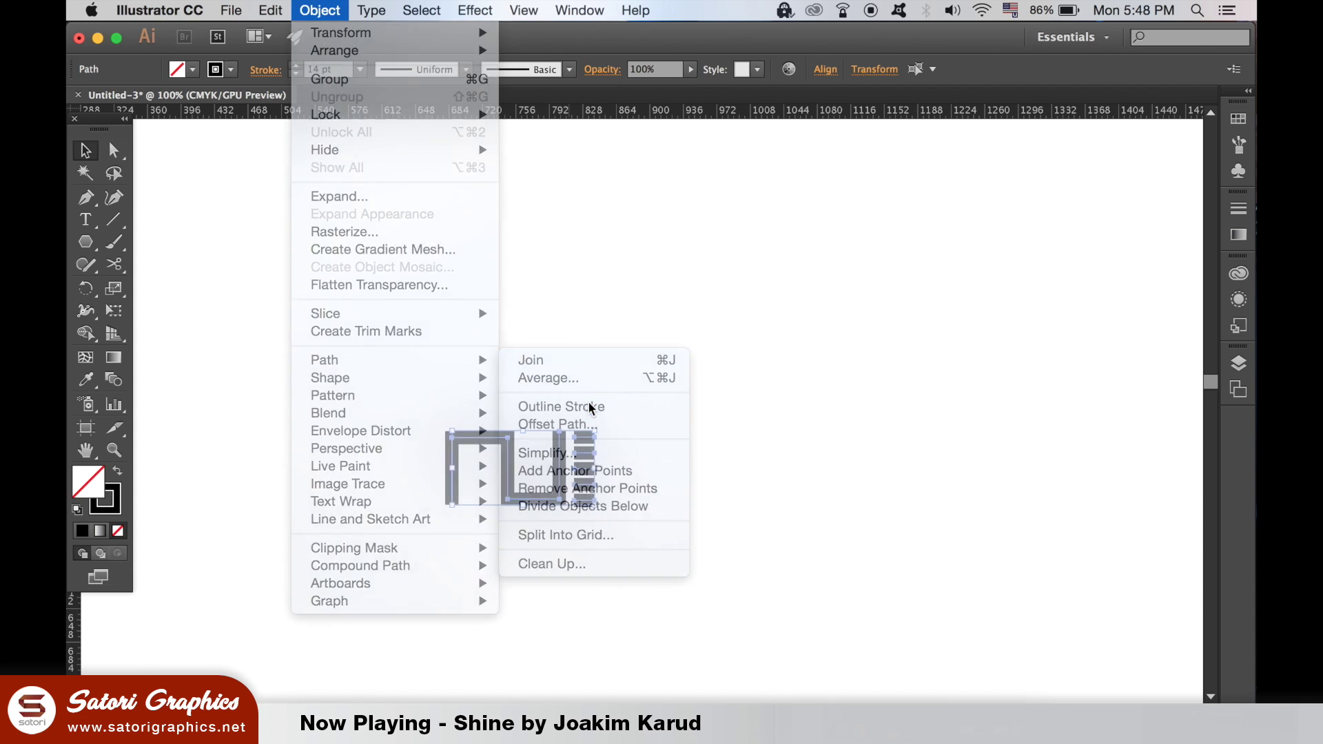
pyautogui.click(910, 338)
pyautogui.click(568, 70)
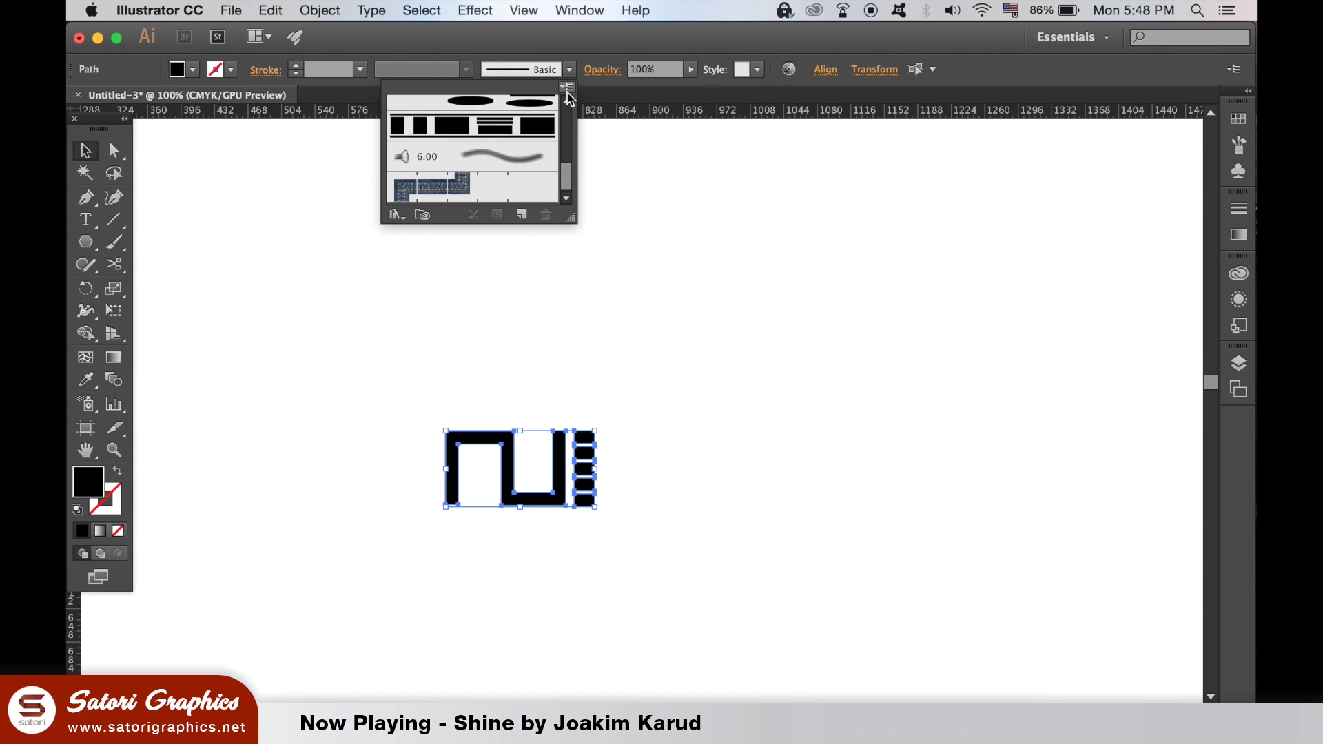
# Step: Create Pattern Brush 1 from the outlined tile using Tints and Shades, then delete the tile
pyautogui.click(567, 89)
pyautogui.click(653, 103)
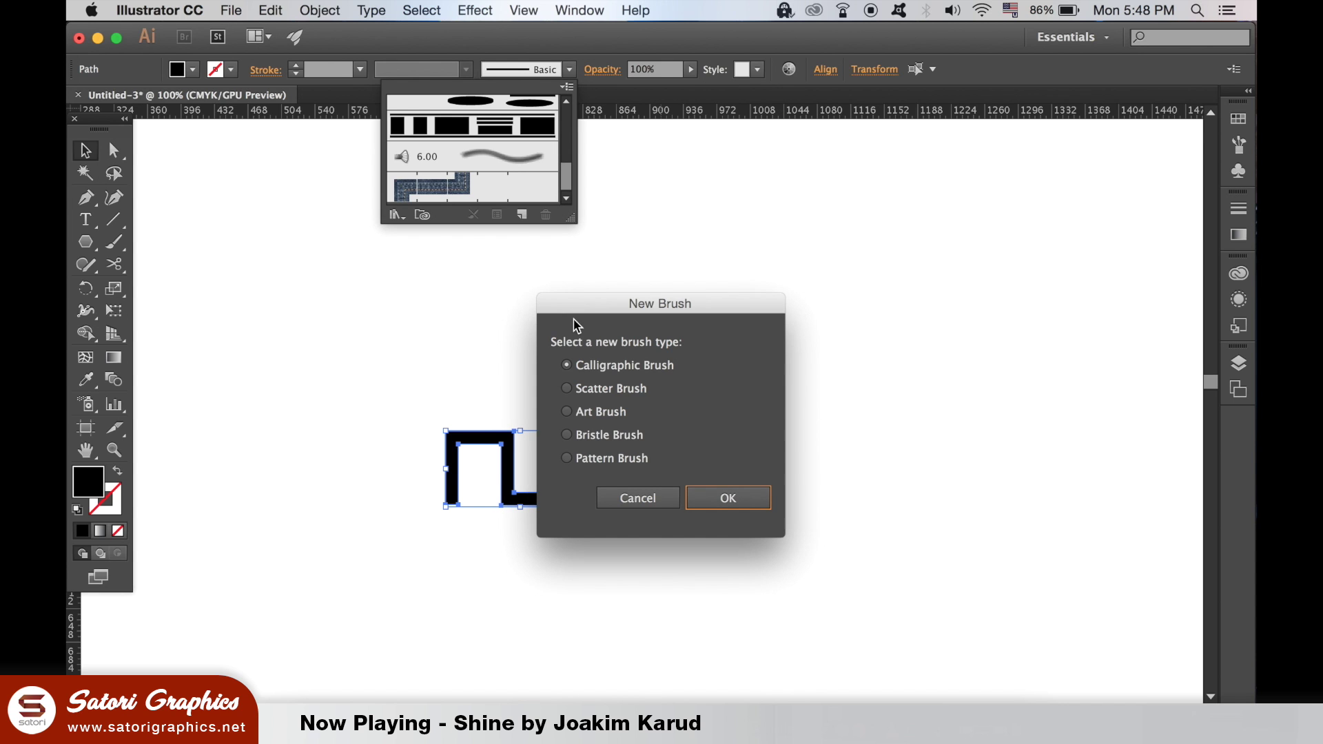
pyautogui.click(606, 459)
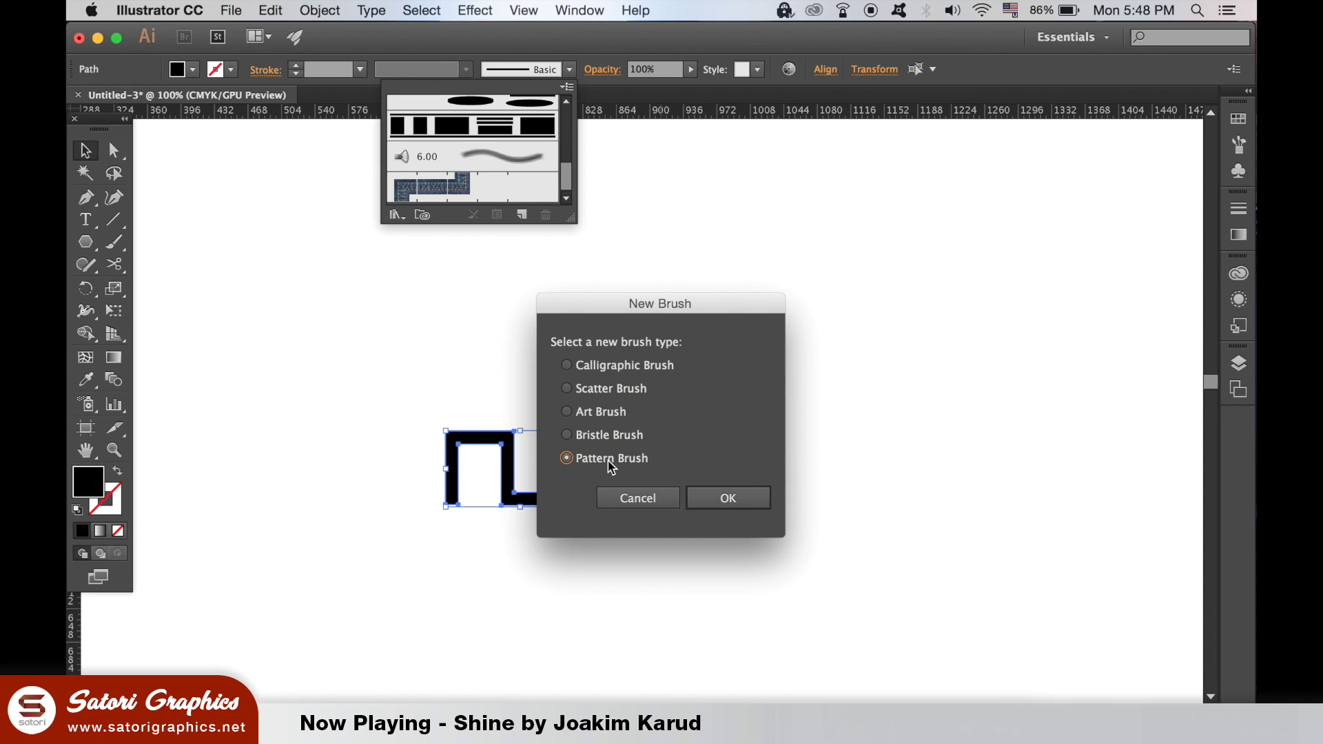
pyautogui.click(839, 573)
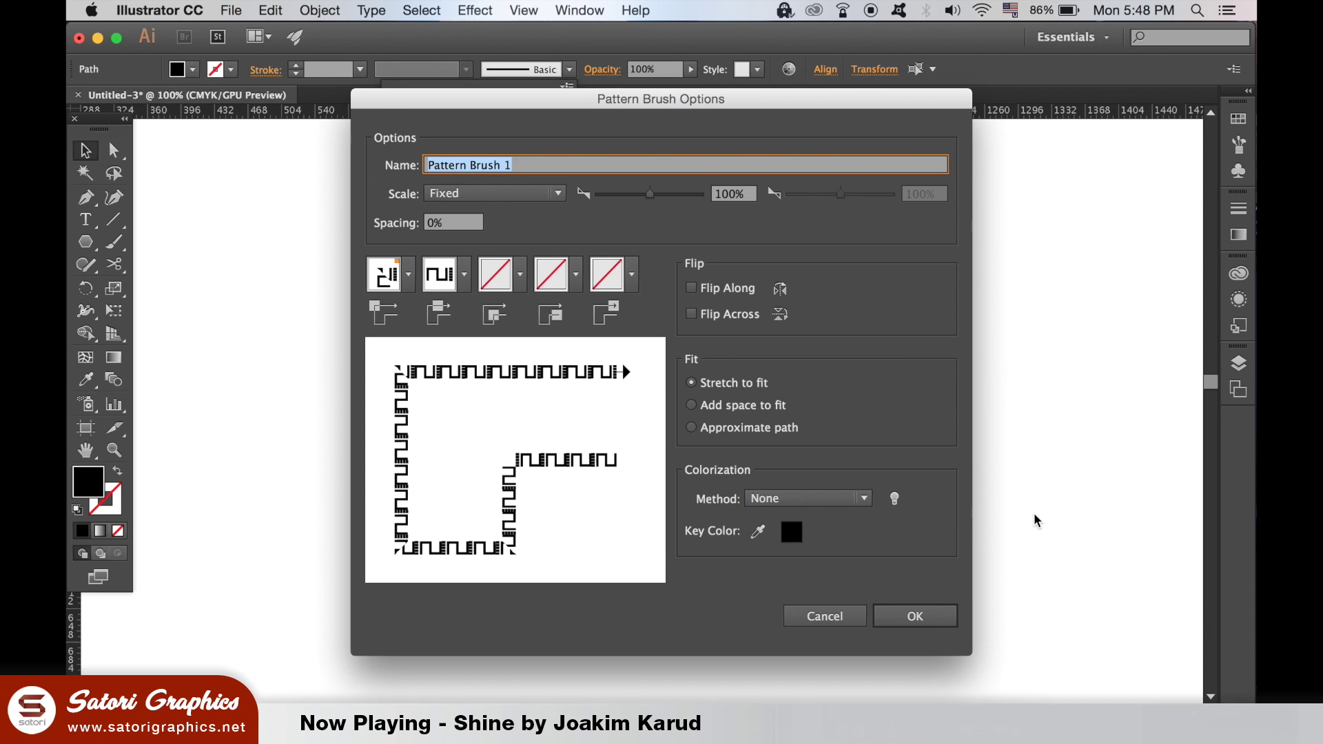
pyautogui.click(848, 498)
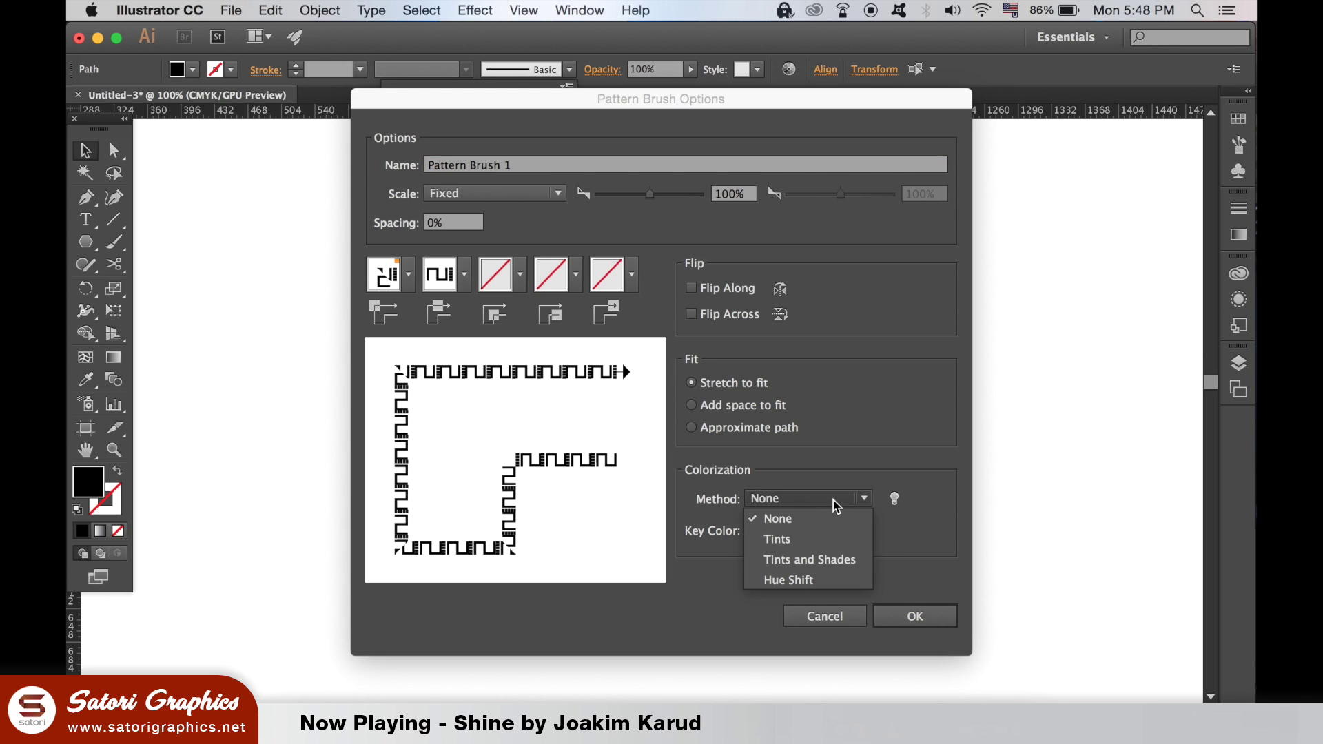
pyautogui.click(853, 559)
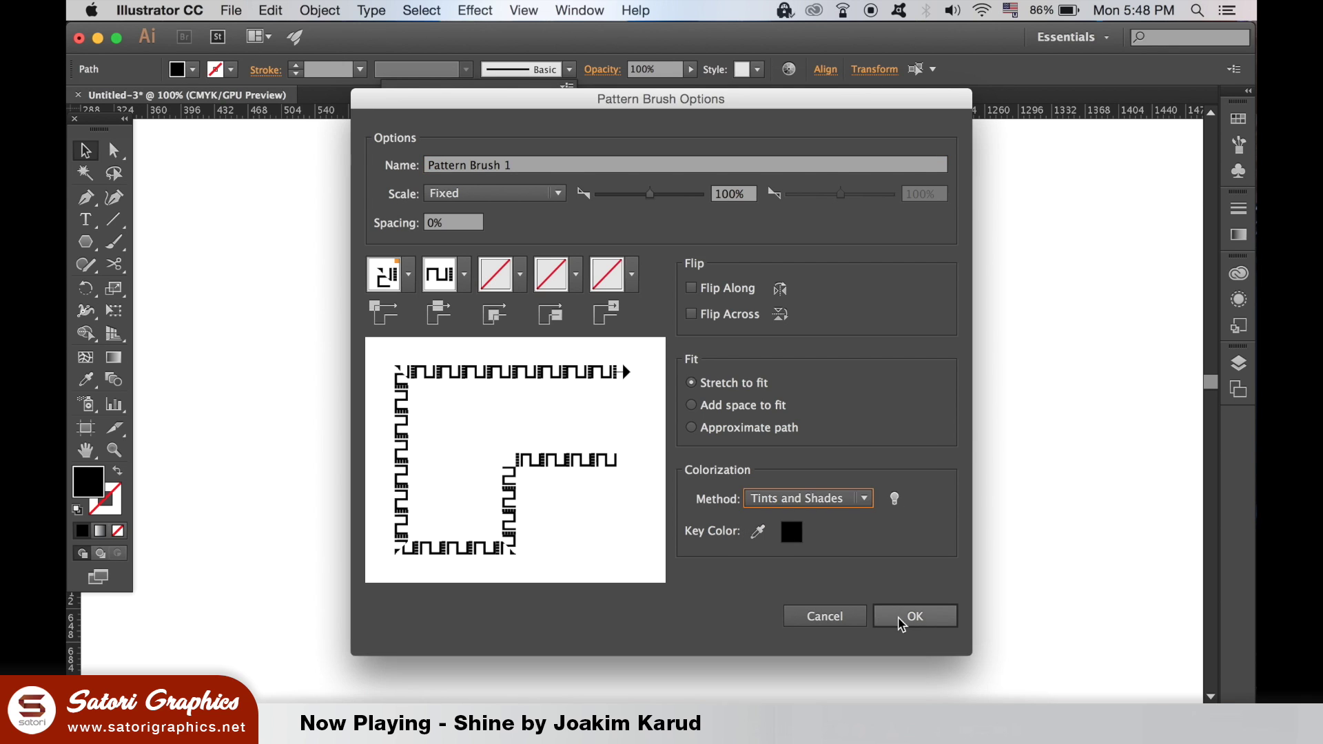
pyautogui.click(902, 615)
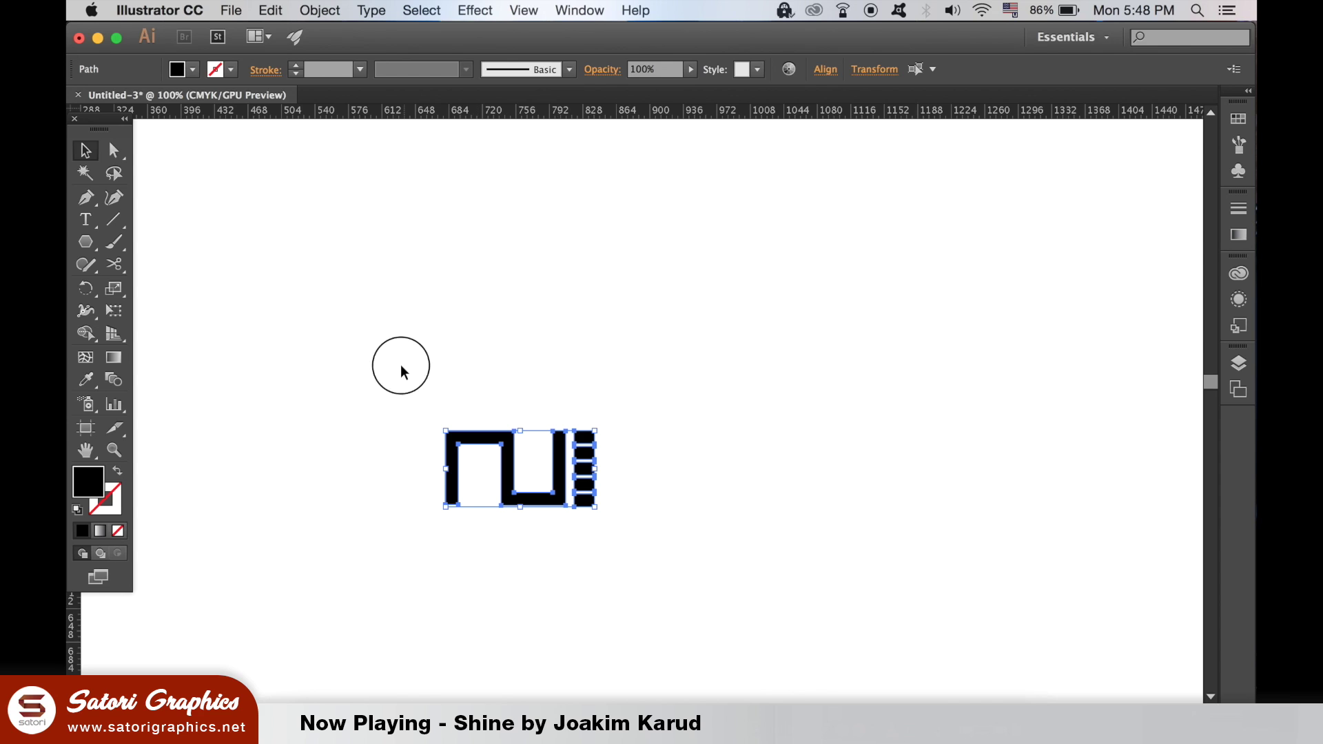
pyautogui.press('Delete')
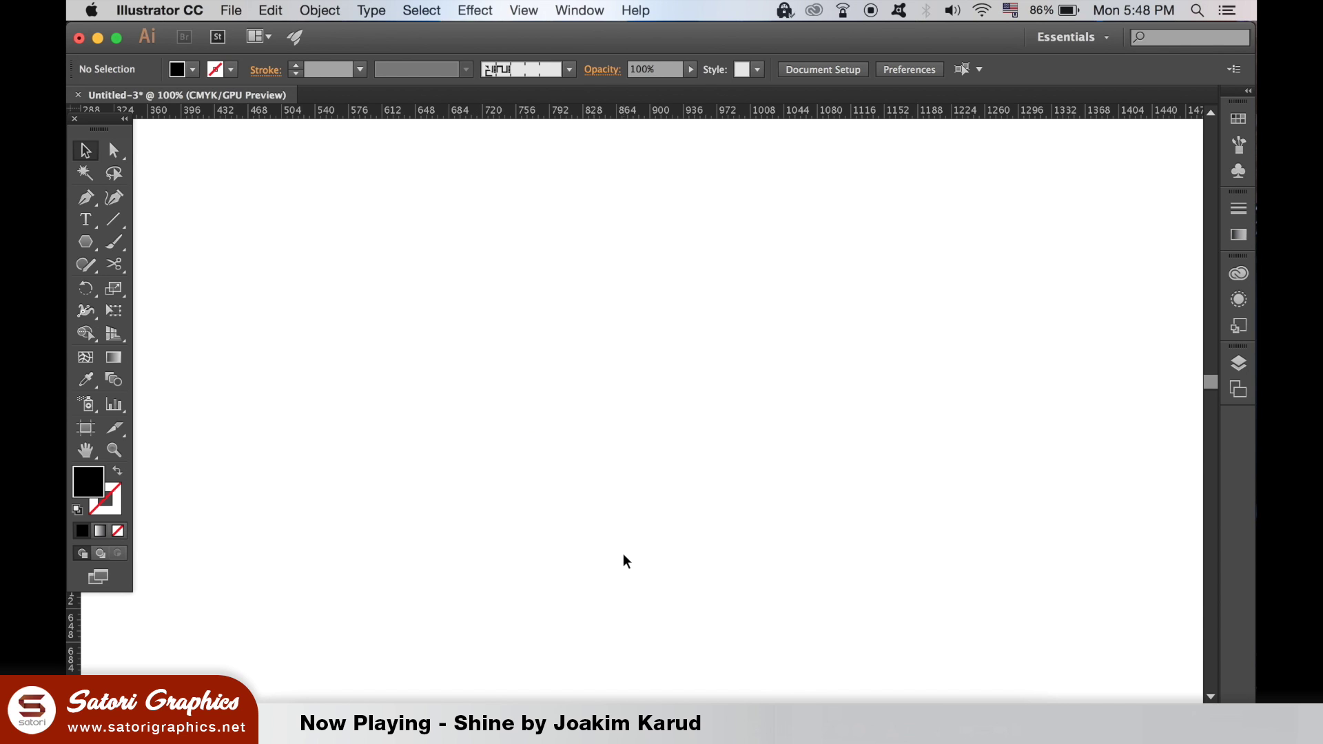
pyautogui.click(114, 244)
pyautogui.click(570, 70)
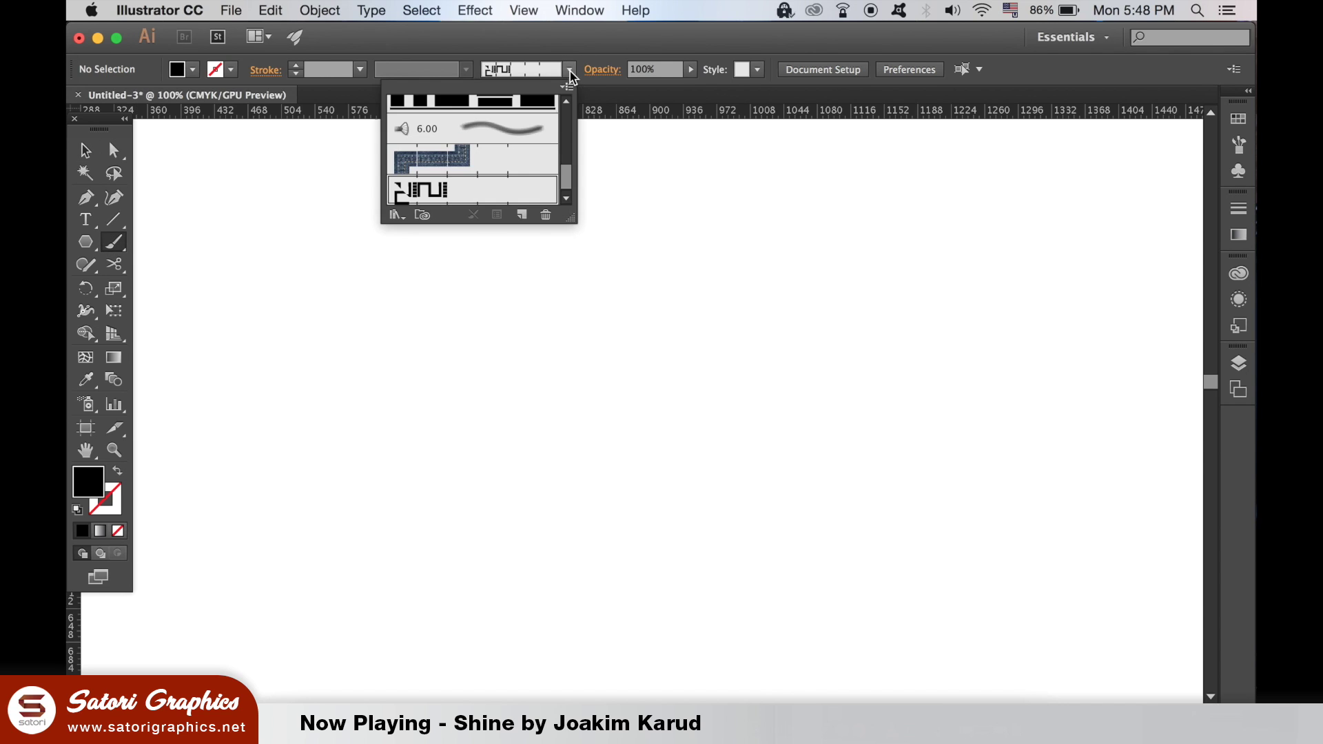
pyautogui.click(513, 193)
pyautogui.click(296, 334)
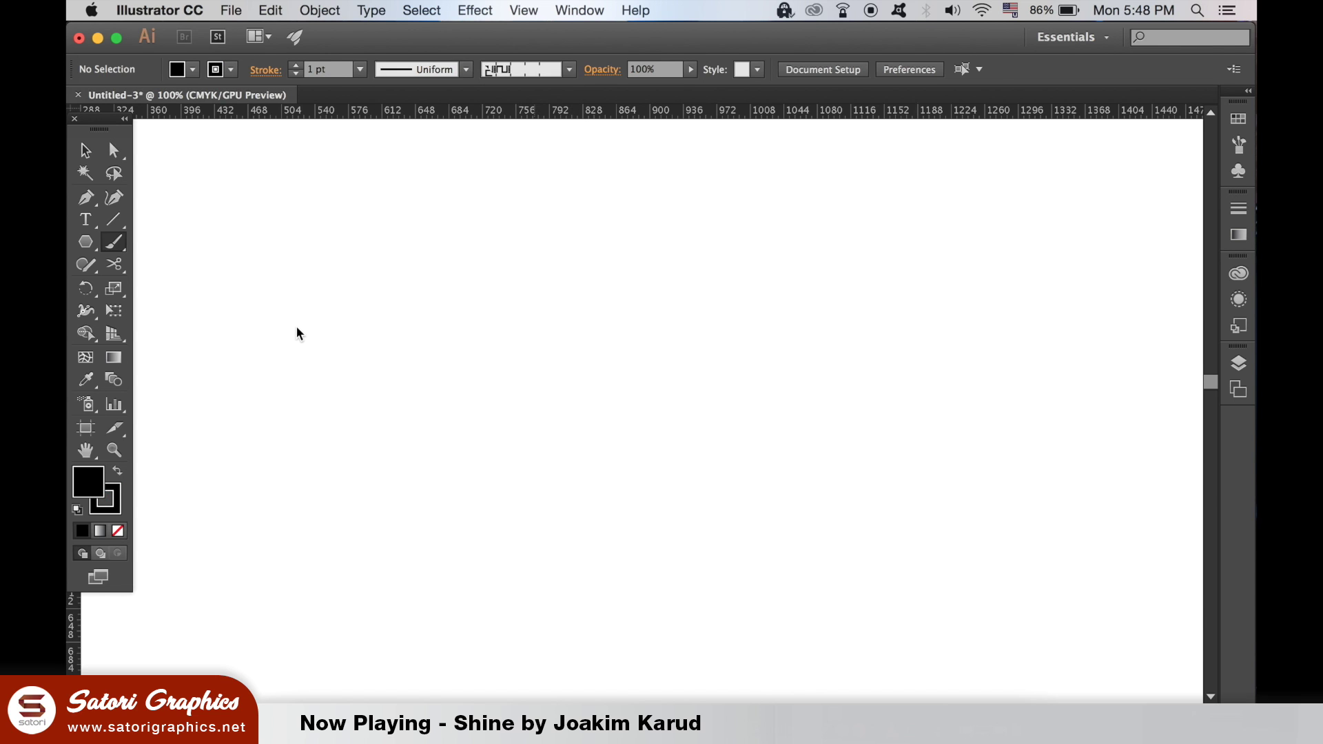
pyautogui.moveTo(269, 324); pyautogui.dragTo(688, 342)
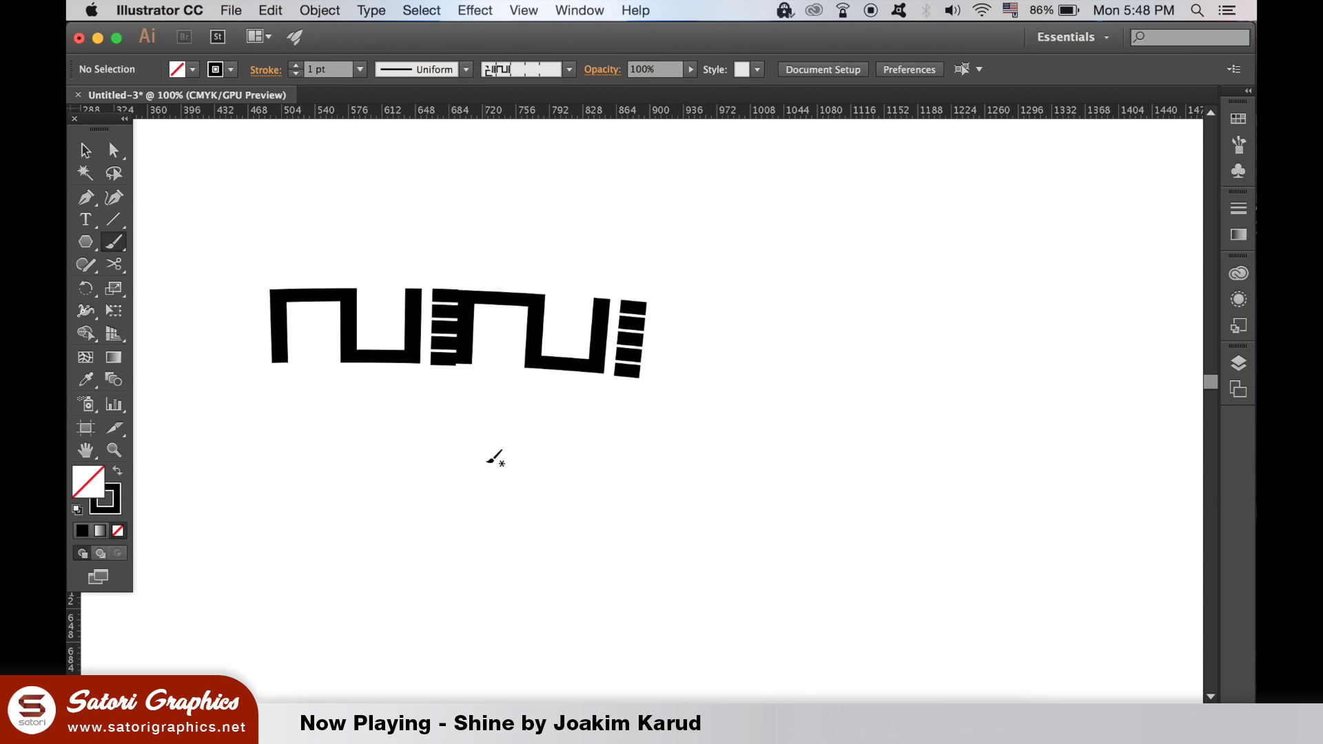
pyautogui.moveTo(493, 460)
pyautogui.mouseDown()
pyautogui.moveTo(833, 443)
pyautogui.moveTo(896, 377)
pyautogui.mouseUp()
pyautogui.moveTo(817, 284)
pyautogui.mouseDown()
pyautogui.moveTo(833, 259)
pyautogui.moveTo(1078, 293)
pyautogui.mouseUp()
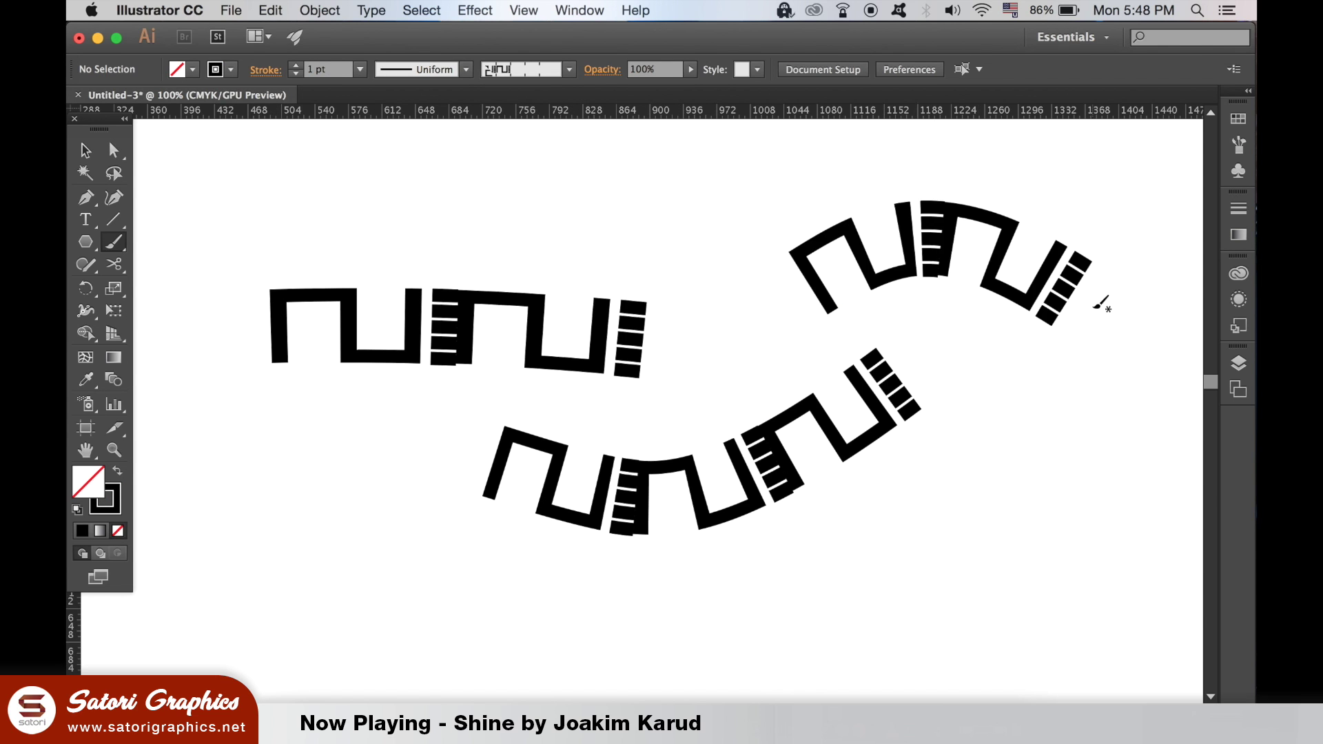
pyautogui.press('super+z')
pyautogui.press('super+z')
pyautogui.press('super+z')
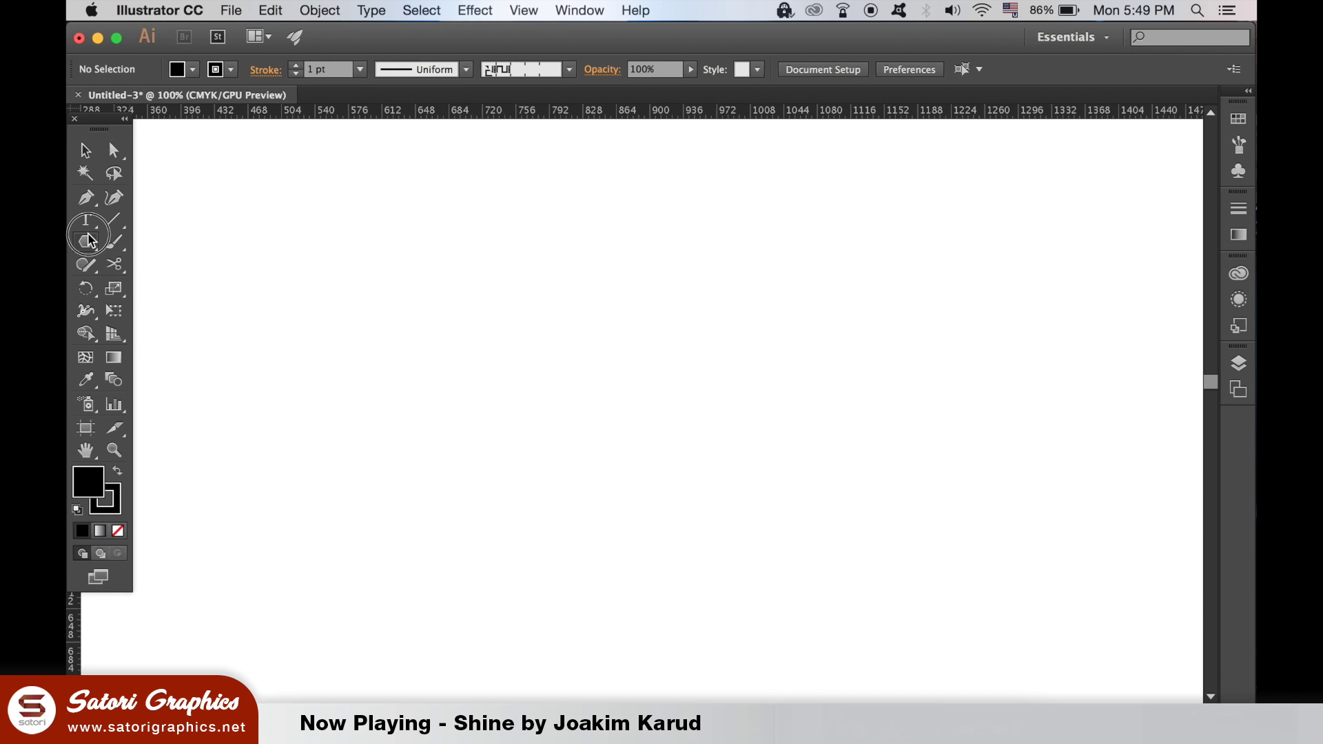
pyautogui.moveTo(85, 242); pyautogui.dragTo(967, 564)
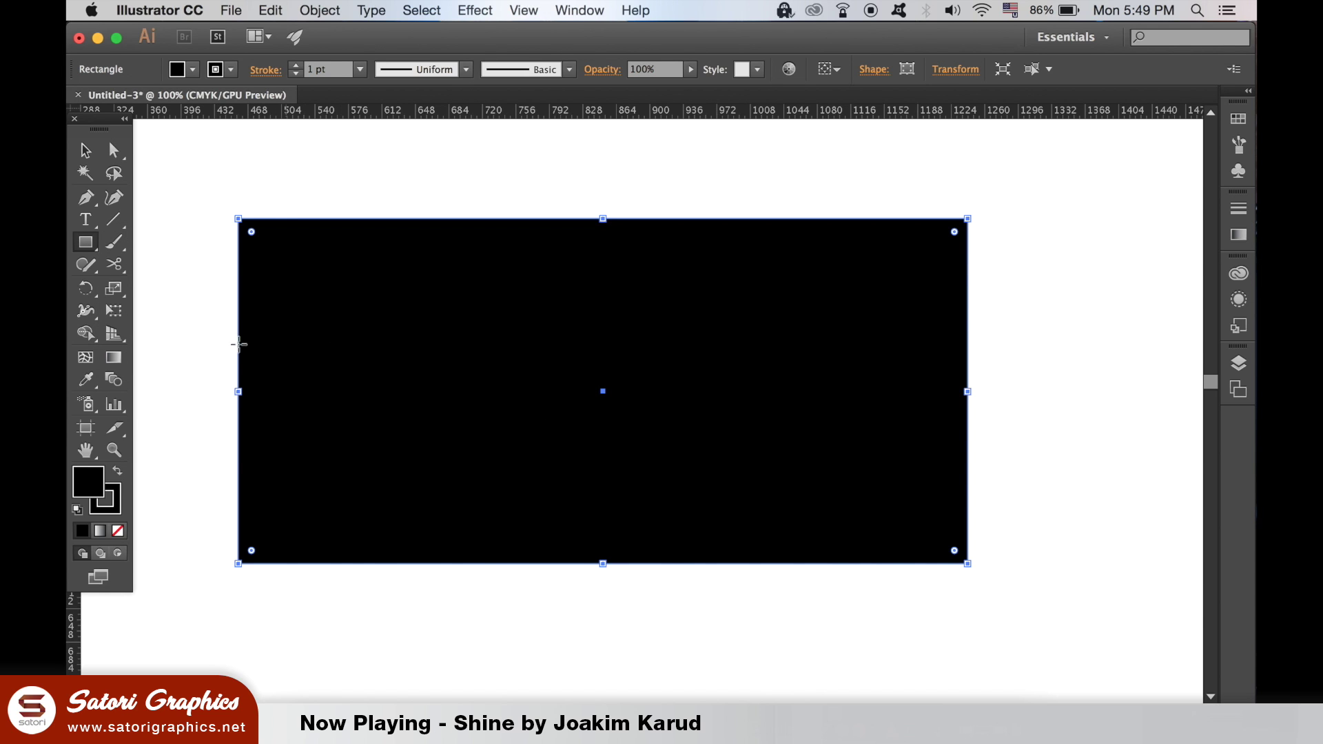
# Step: Set the rectangle's fill to None and edge its outline with the pattern brush
pyautogui.click(118, 529)
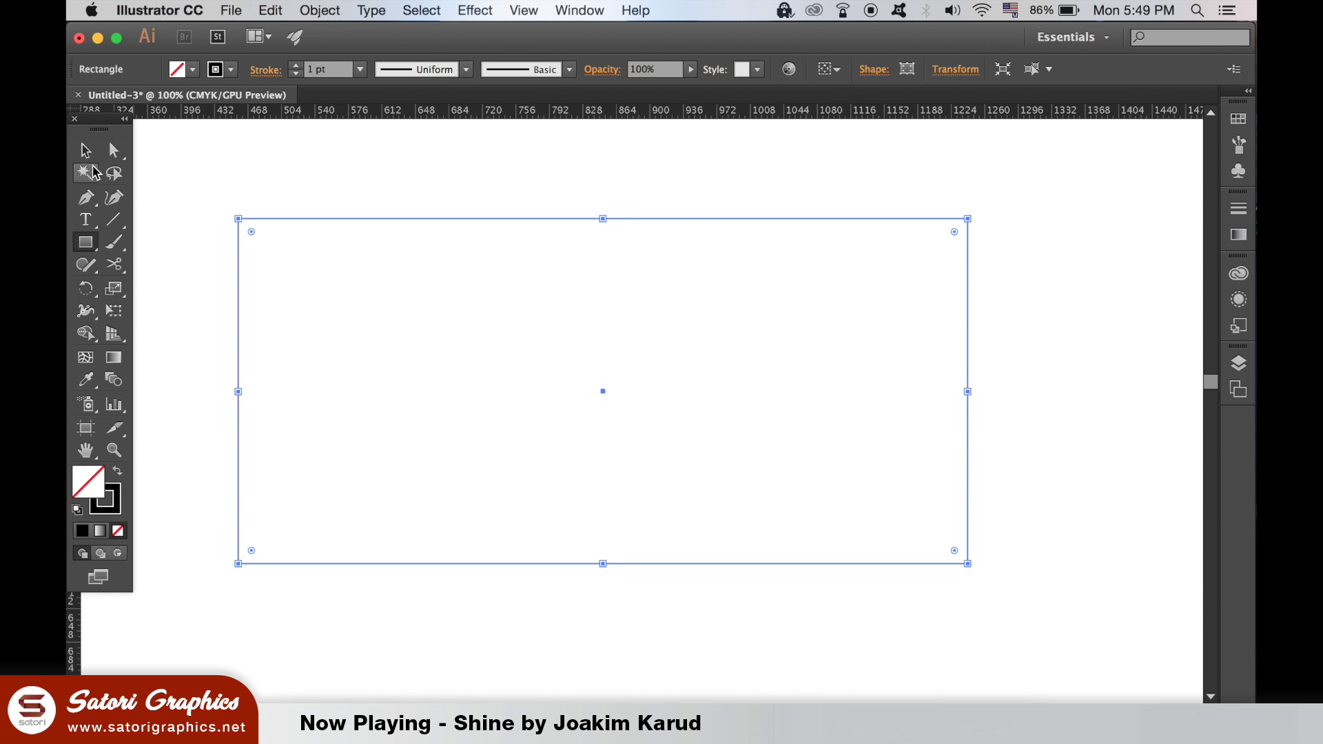
pyautogui.click(86, 150)
pyautogui.click(567, 70)
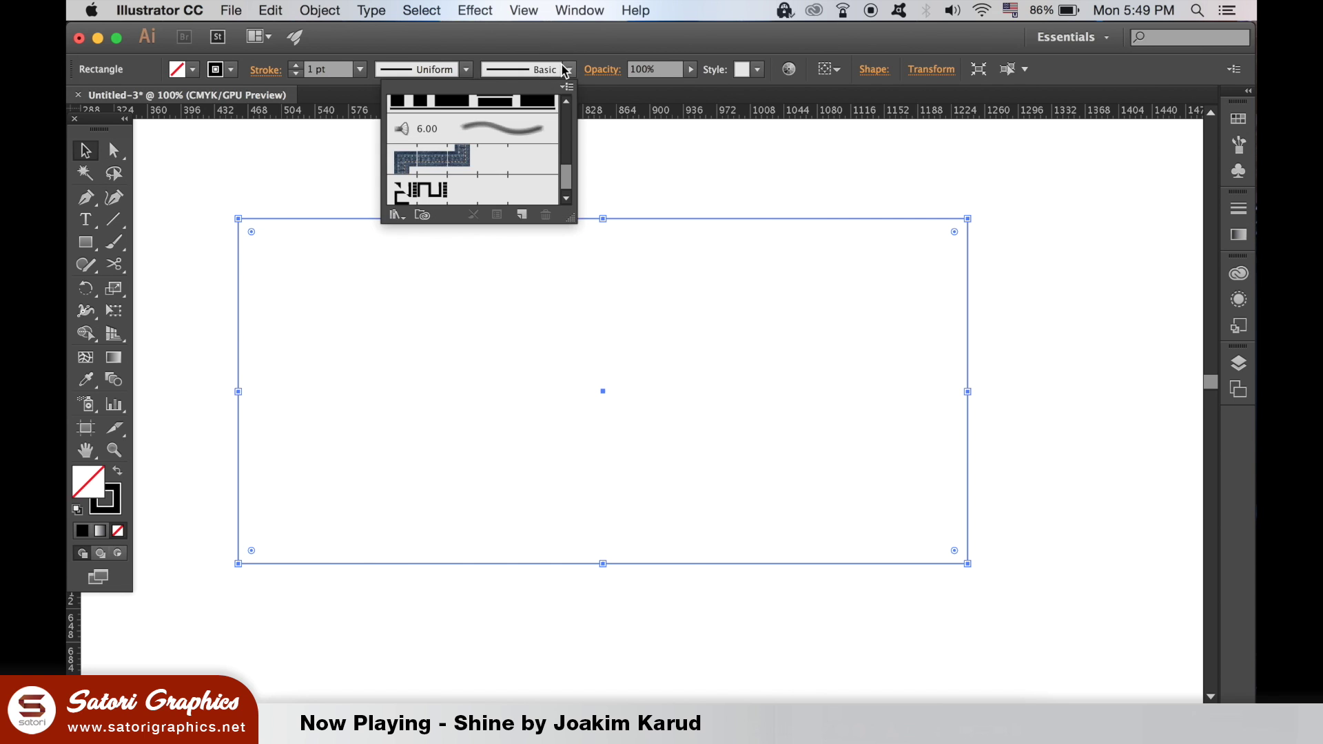
pyautogui.click(518, 196)
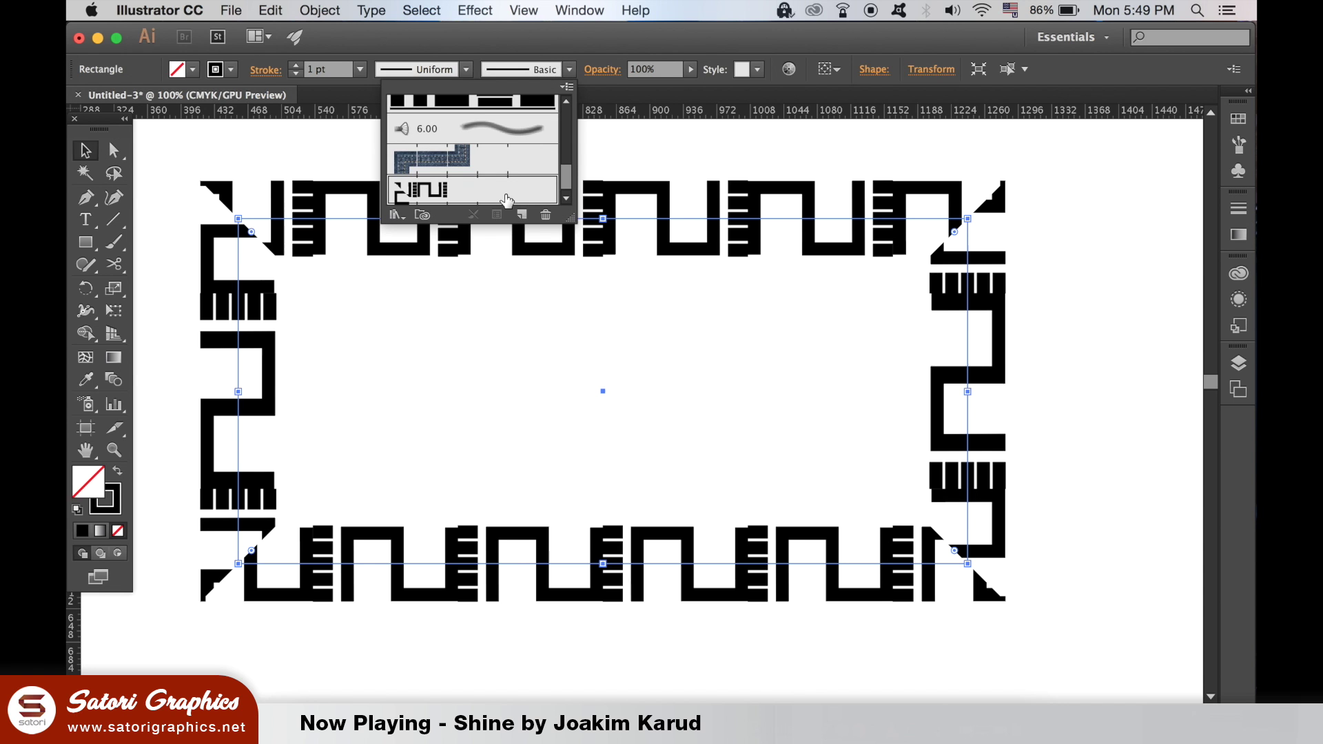
pyautogui.click(187, 148)
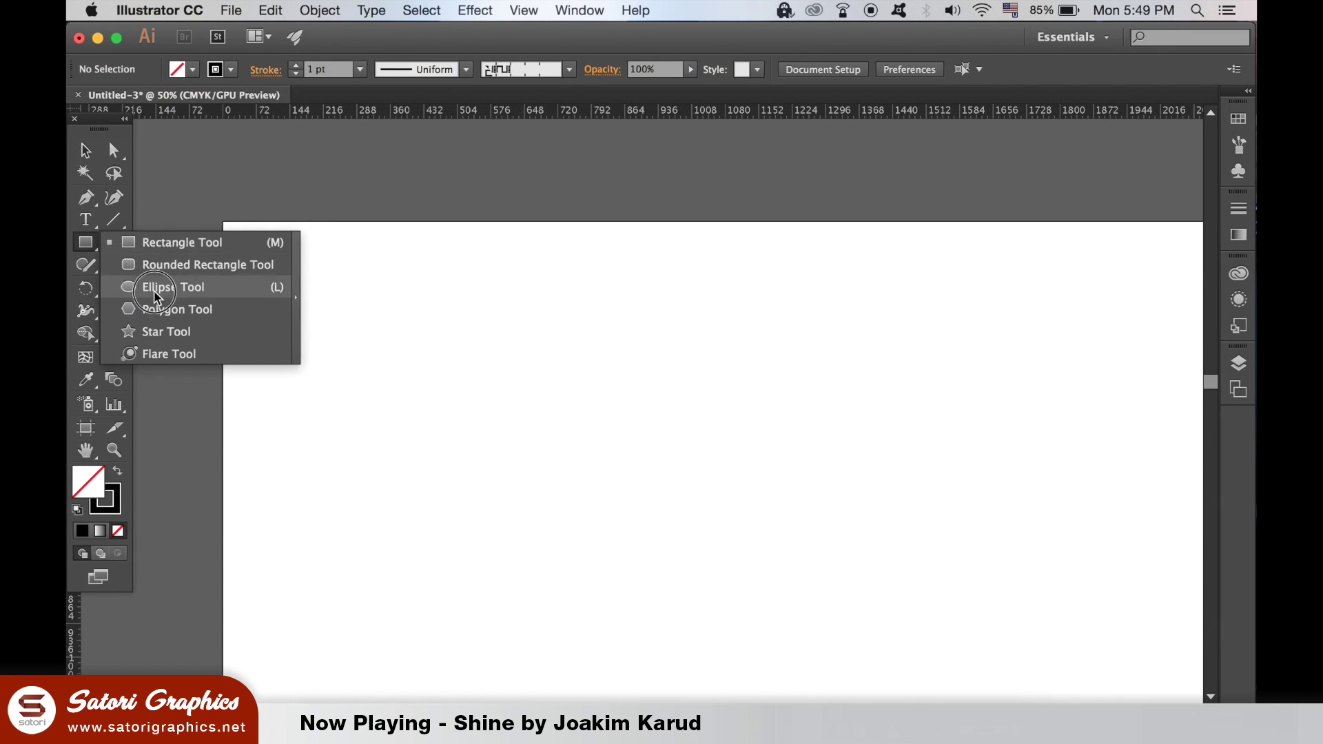
pyautogui.click(186, 287)
# Step: Draw a circle near the page centre and apply the pattern brush to it
pyautogui.moveTo(599, 337); pyautogui.dragTo(803, 551)
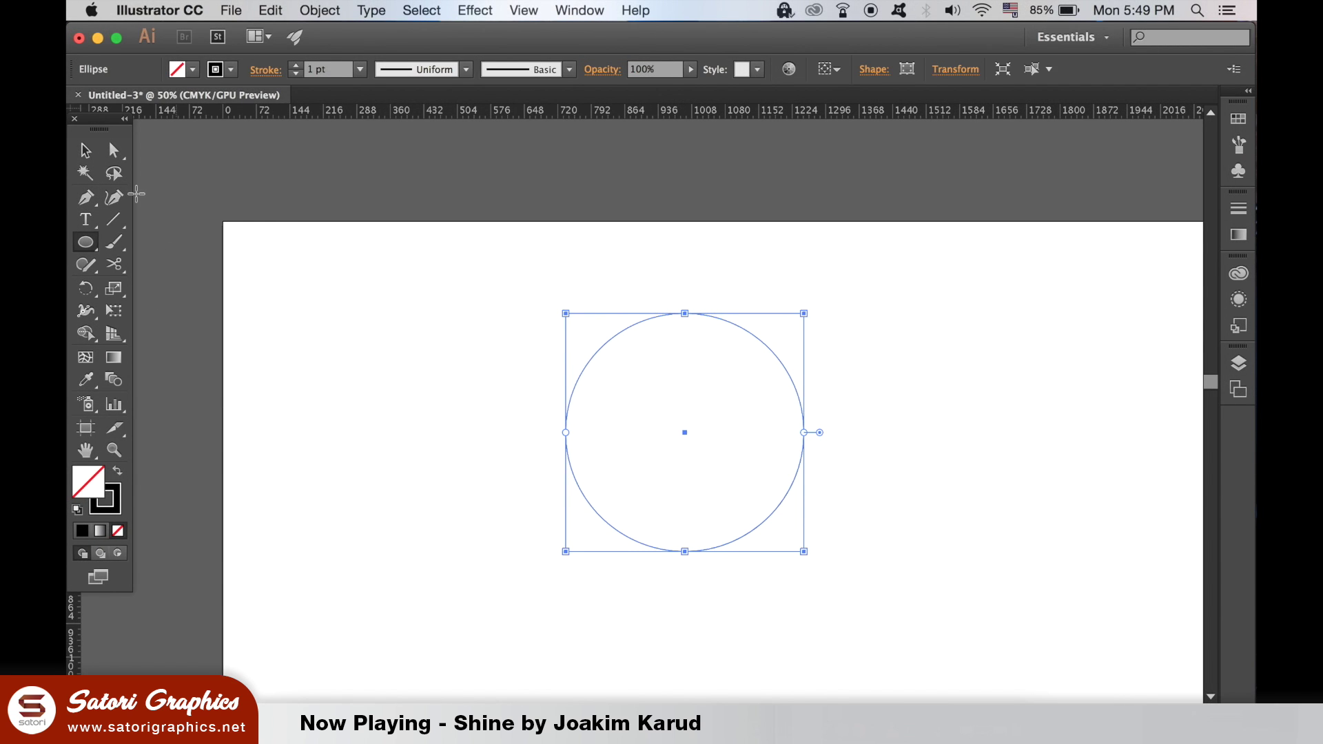
pyautogui.press('v')
pyautogui.click(569, 68)
pyautogui.click(496, 186)
pyautogui.click(212, 168)
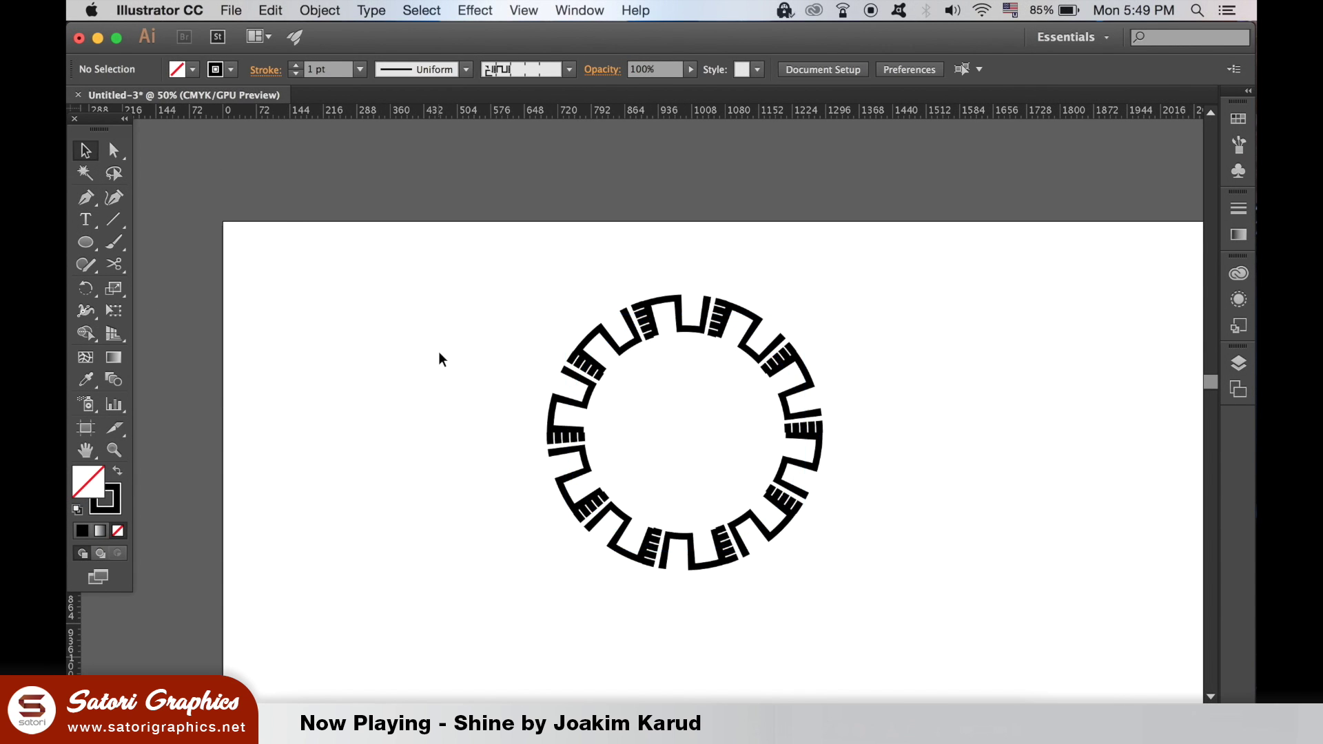
# Step: Paste a copy of the brushed circle, give it a 0.5 pt stroke, and centre it inside
pyautogui.moveTo(438, 351); pyautogui.dragTo(389, 252)
pyautogui.click(539, 231)
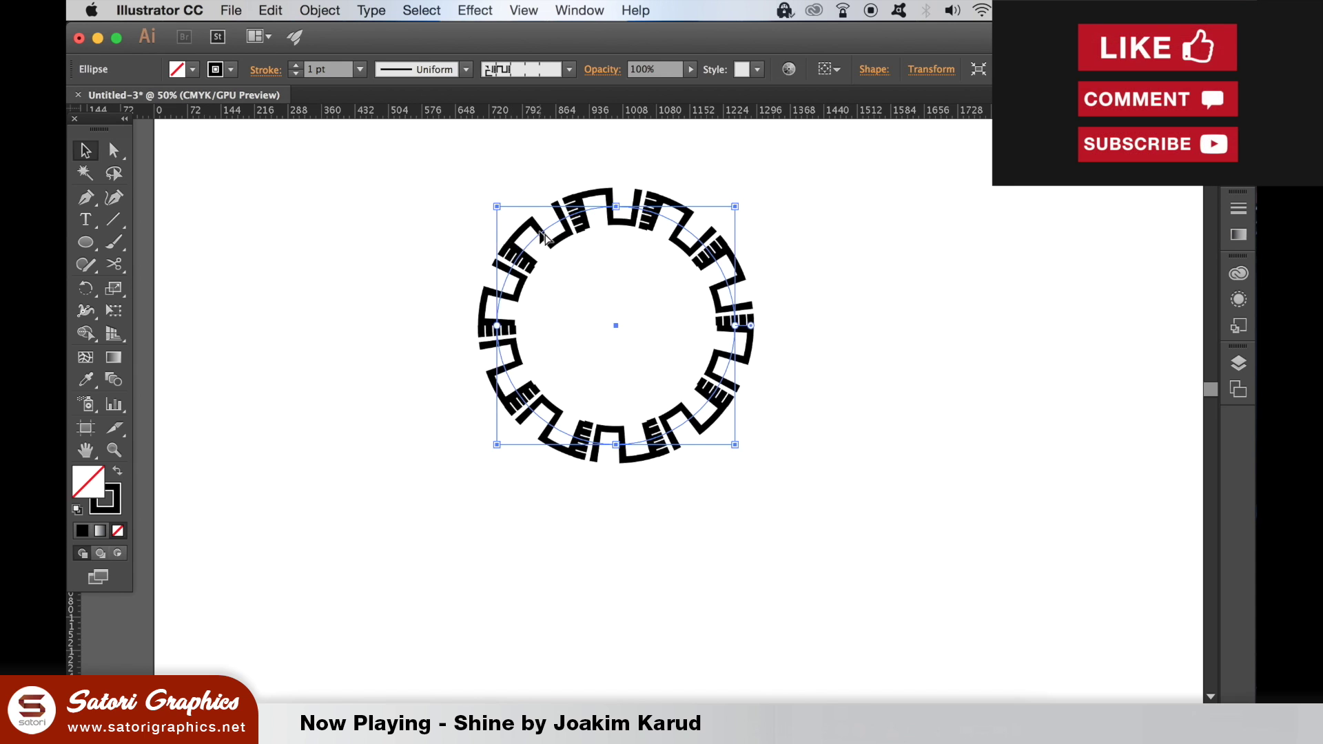
pyautogui.press('super+c')
pyautogui.press('super+v')
pyautogui.click(297, 74)
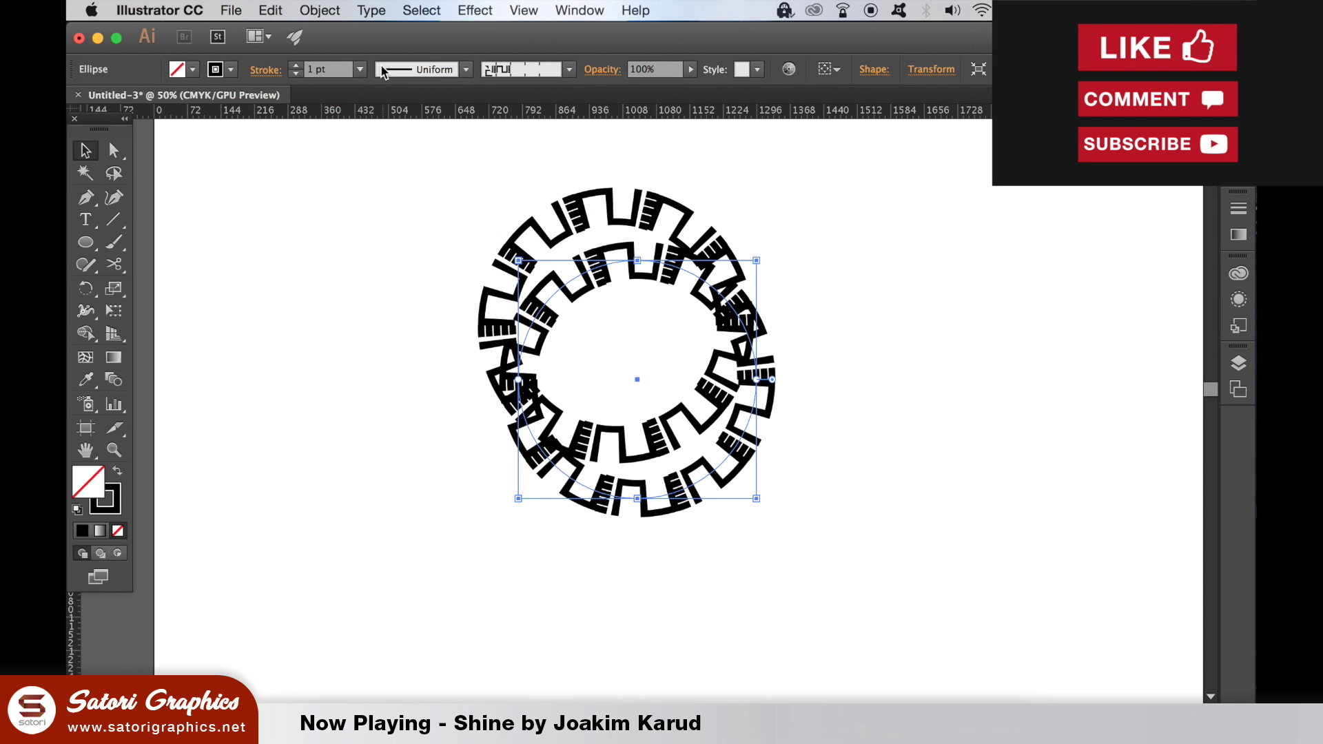
pyautogui.click(360, 69)
pyautogui.click(396, 108)
pyautogui.moveTo(709, 306); pyautogui.dragTo(675, 264)
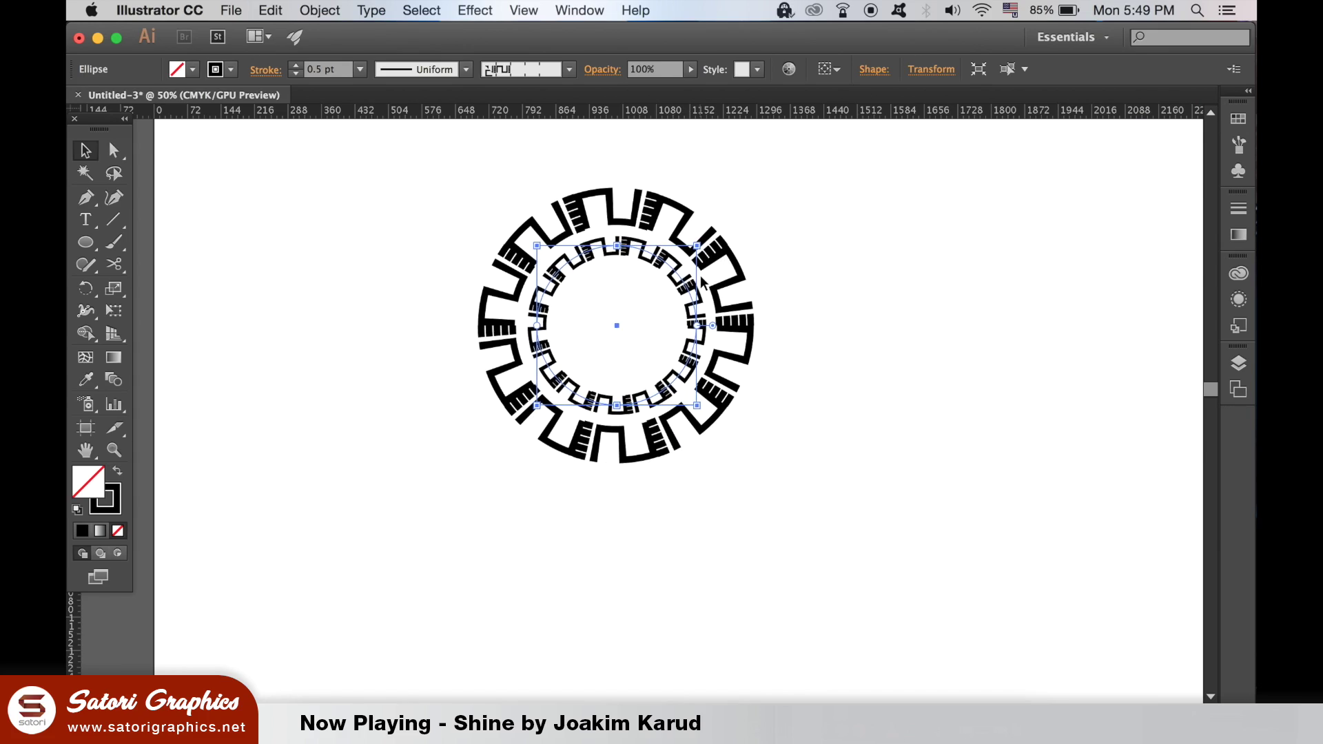
pyautogui.click(924, 439)
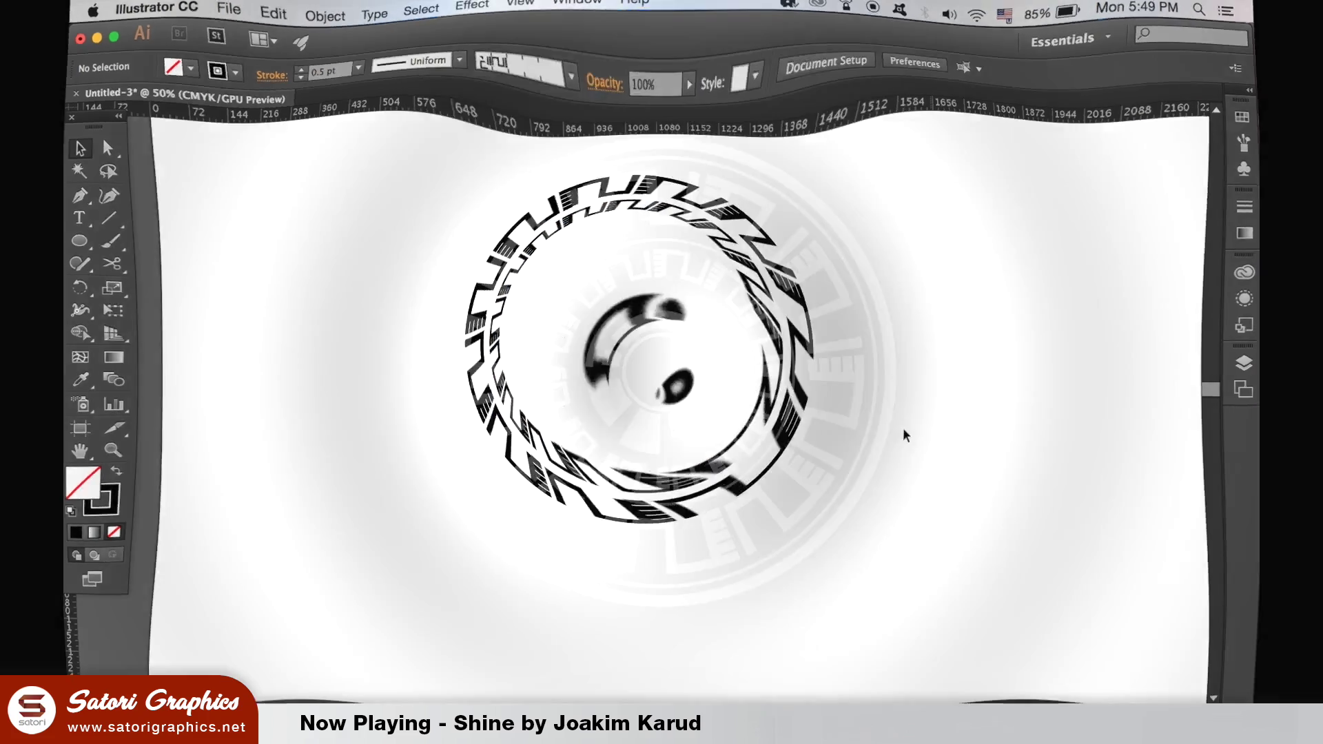